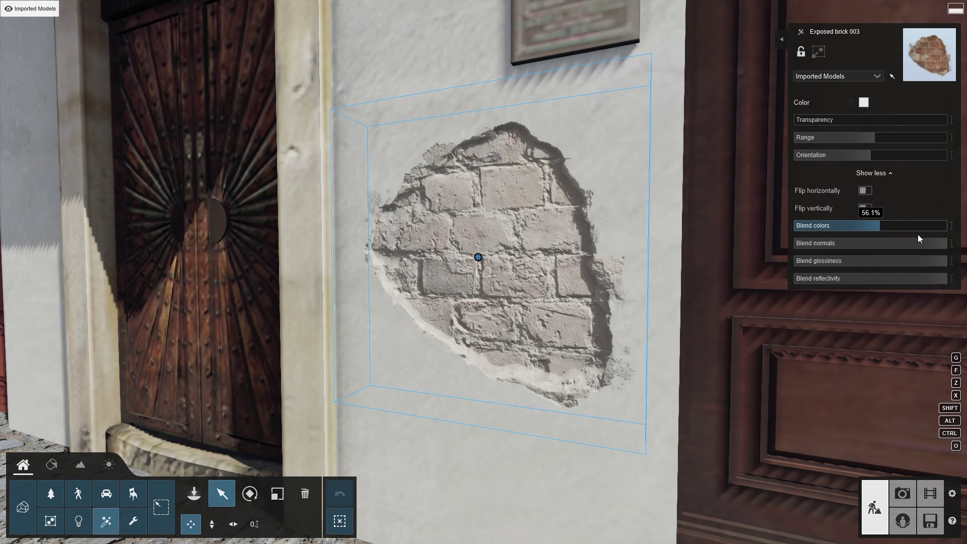
# Drag the Exposed brick 003 decal's Blend colors slider so it keeps its red brick colour.
pyautogui.moveTo(918, 235); pyautogui.dragTo(796, 225)
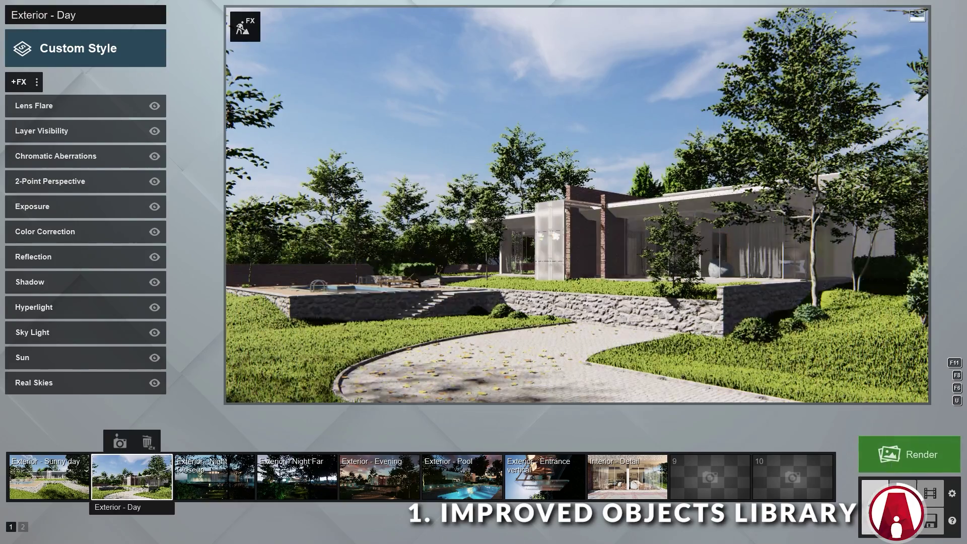
# Plant an AmericanBeech-M4 HQ tree in the garden, then search its broadleaf tag (709 results).
pyautogui.click(875, 496)
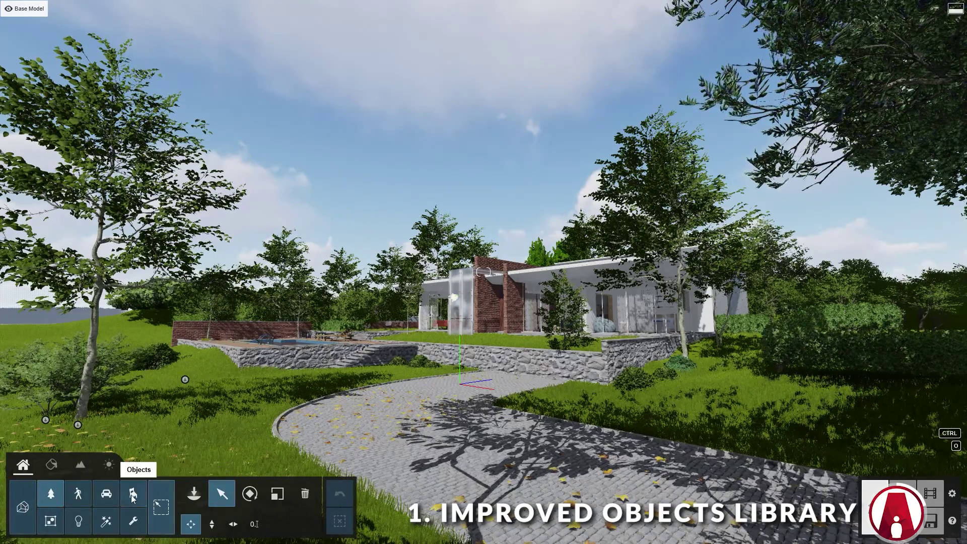
pyautogui.click(52, 494)
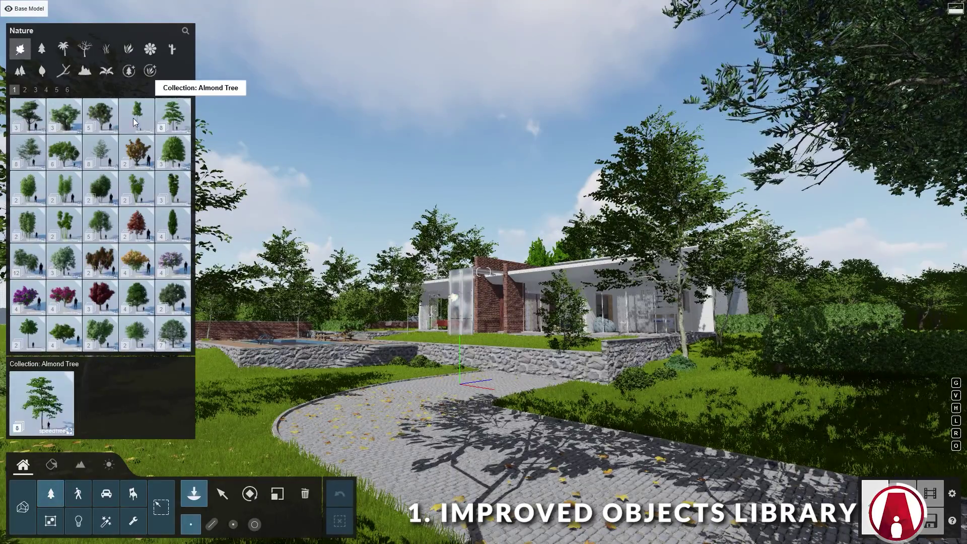
pyautogui.click(28, 117)
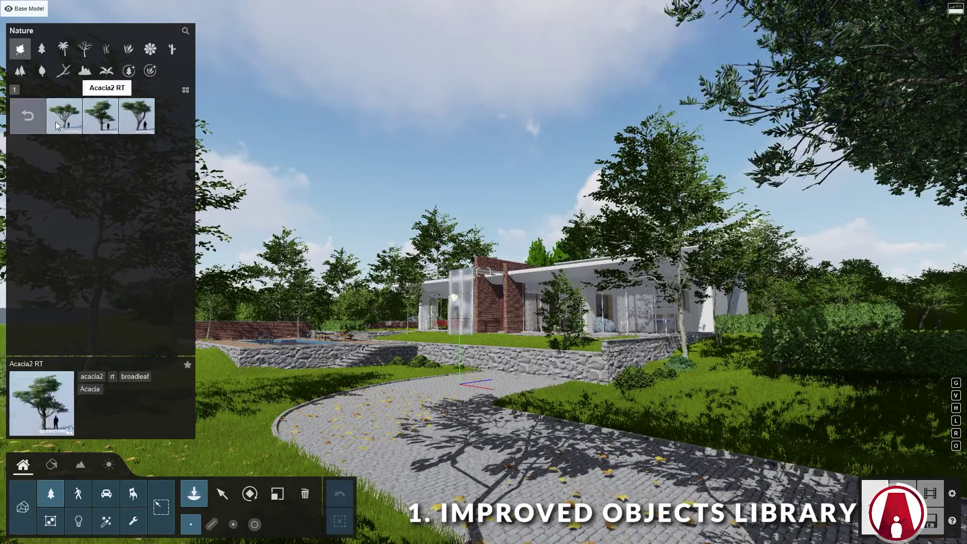
pyautogui.click(23, 119)
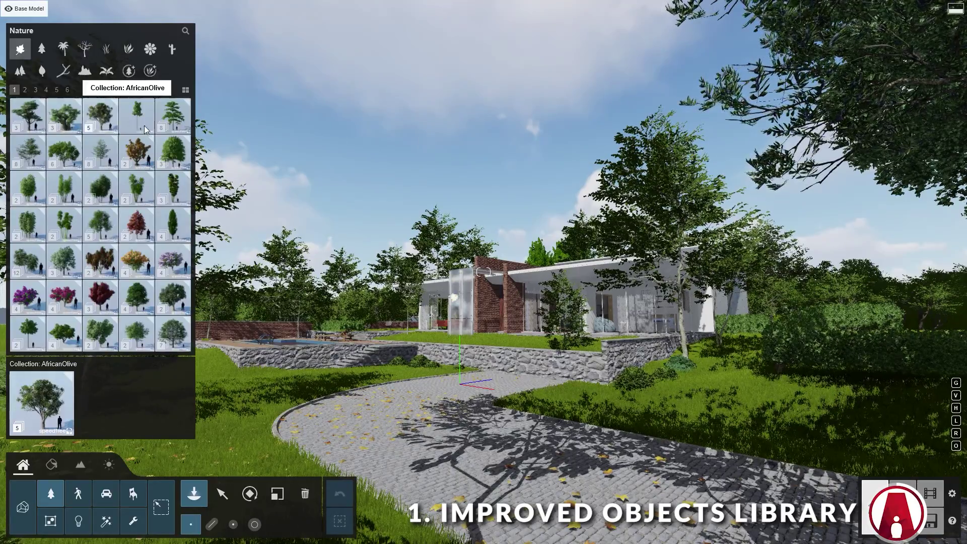
pyautogui.click(35, 155)
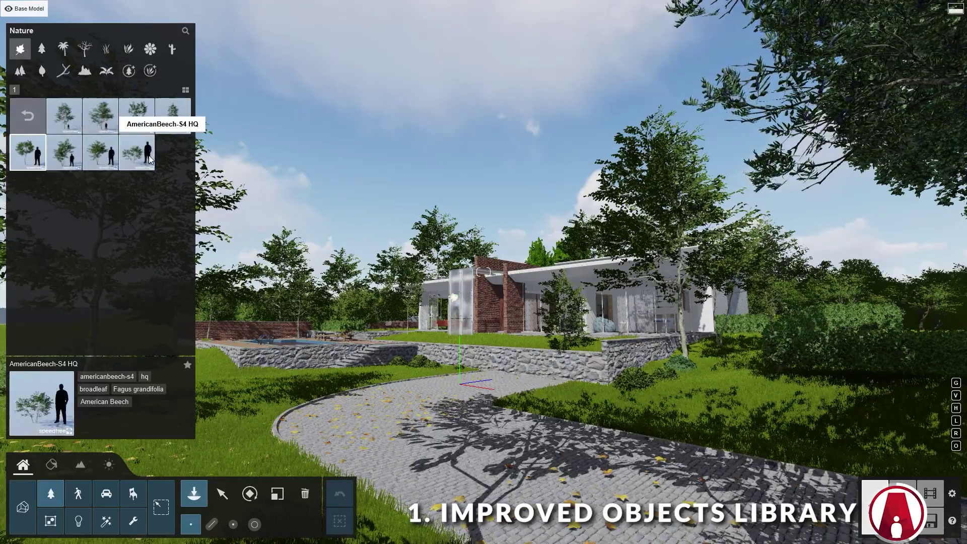
pyautogui.click(174, 113)
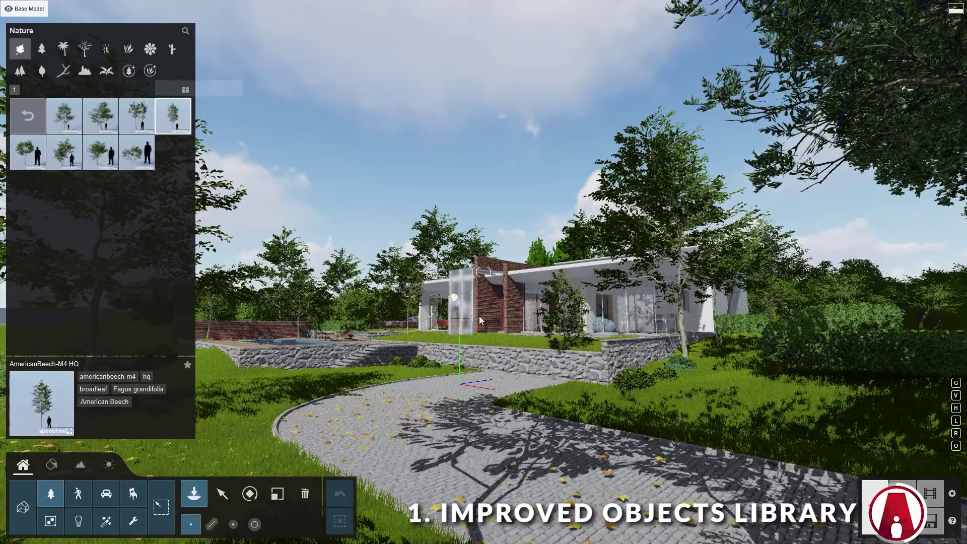
pyautogui.click(615, 407)
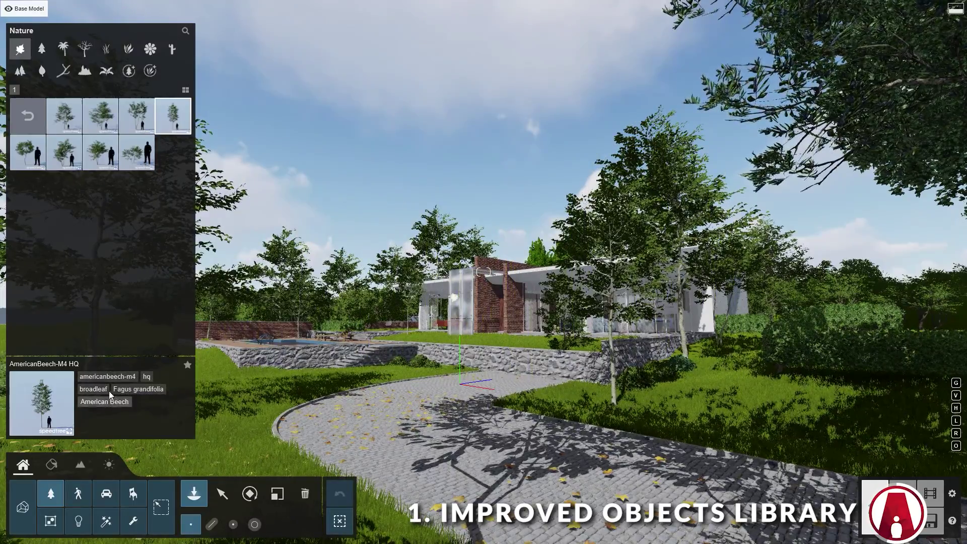
pyautogui.click(107, 377)
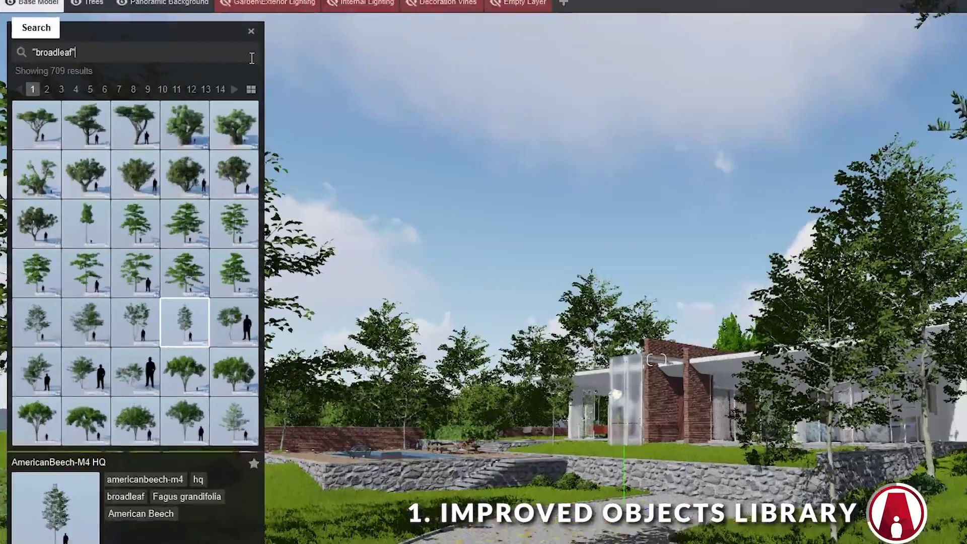
# Search the library for L12 and place a scaled-down Shrub 005 beside the driveway.
pyautogui.click(185, 50)
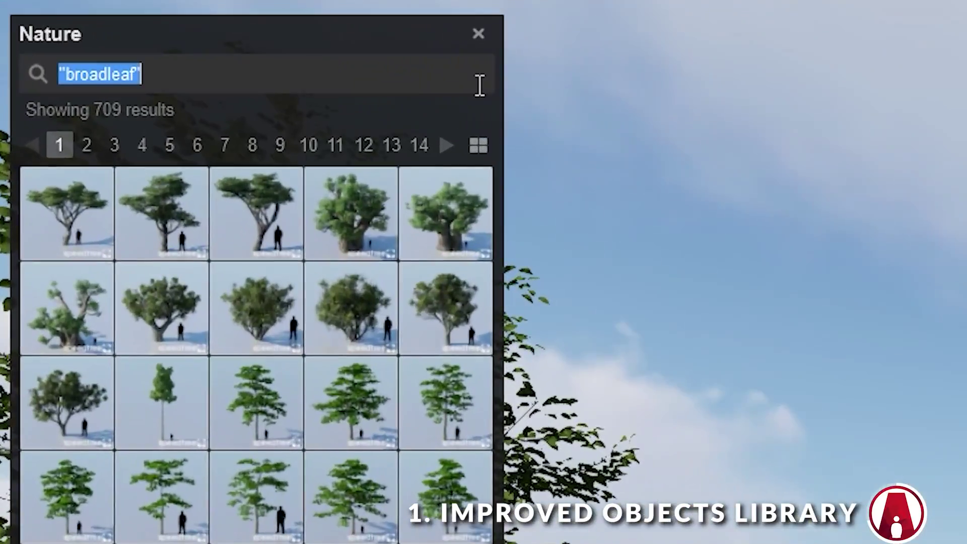
pyautogui.write('L12')
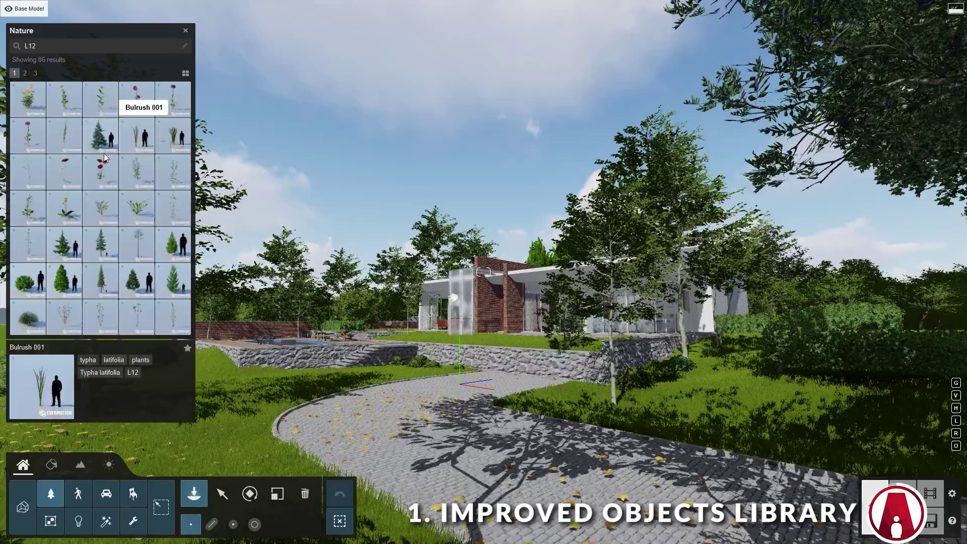
pyautogui.click(26, 72)
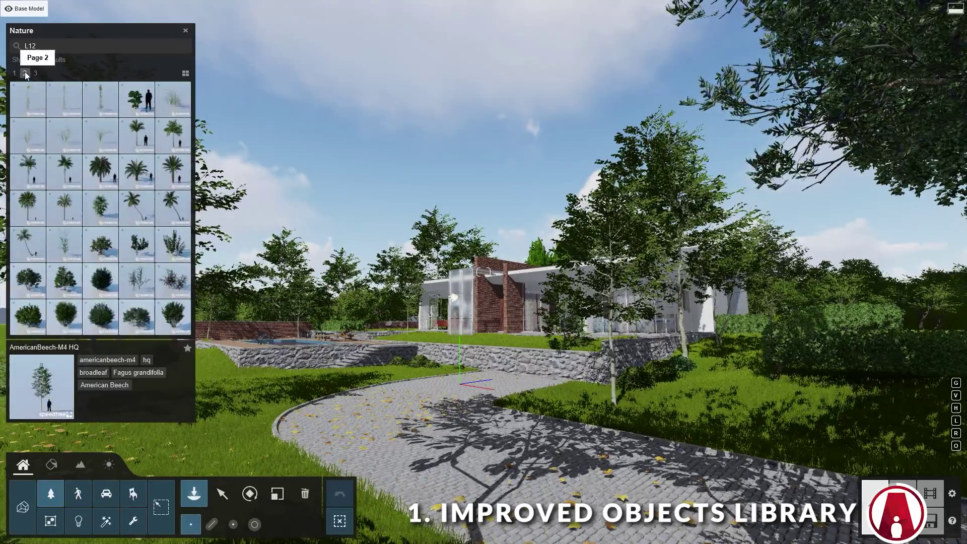
pyautogui.click(36, 74)
pyautogui.click(25, 73)
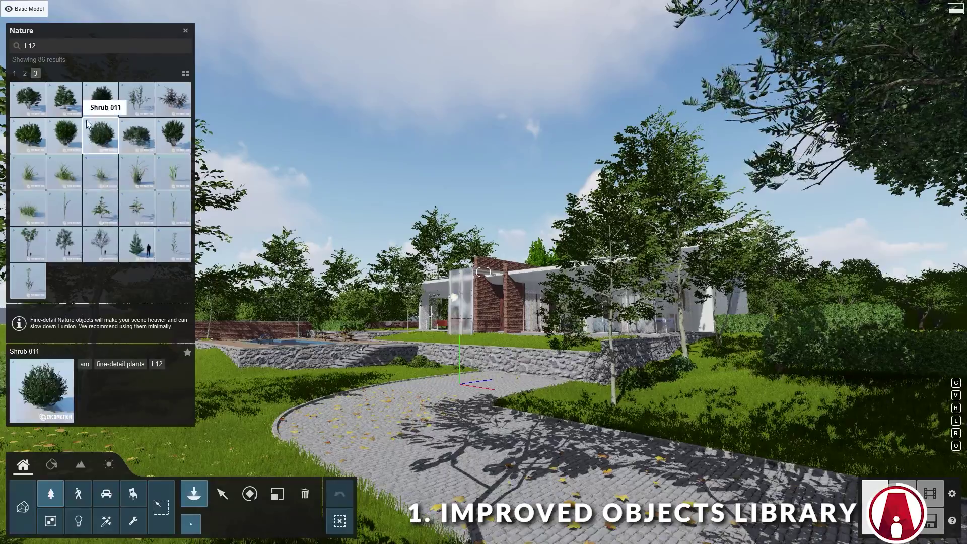
pyautogui.click(64, 99)
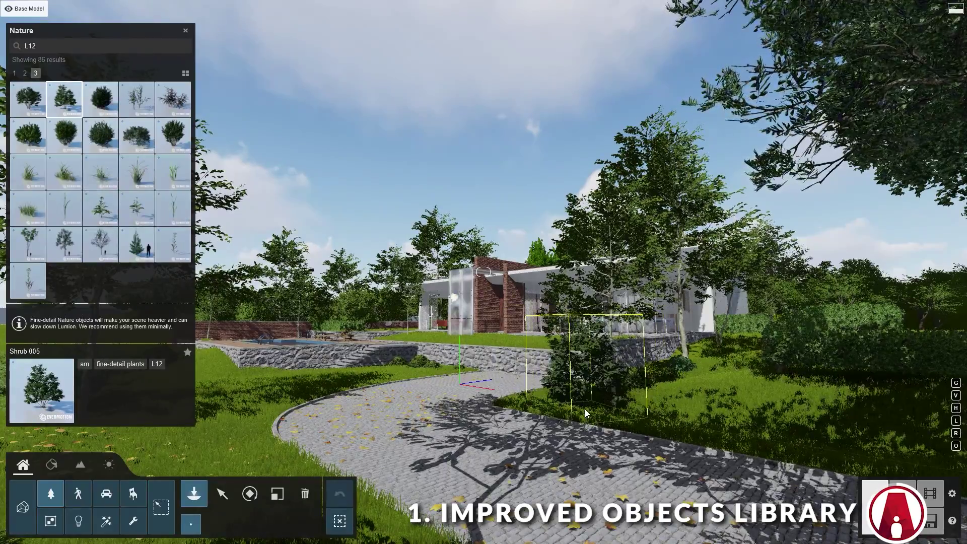
pyautogui.press('l')
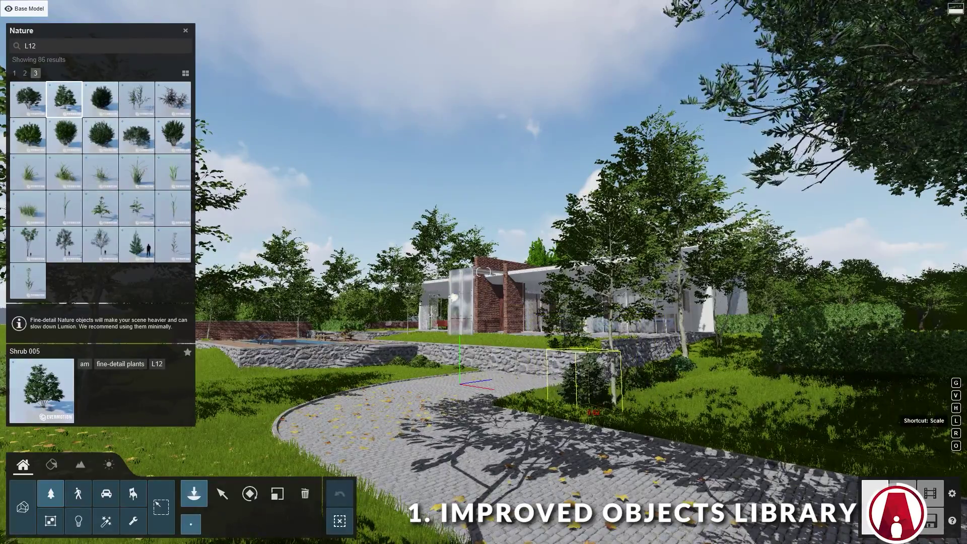
pyautogui.click(585, 409)
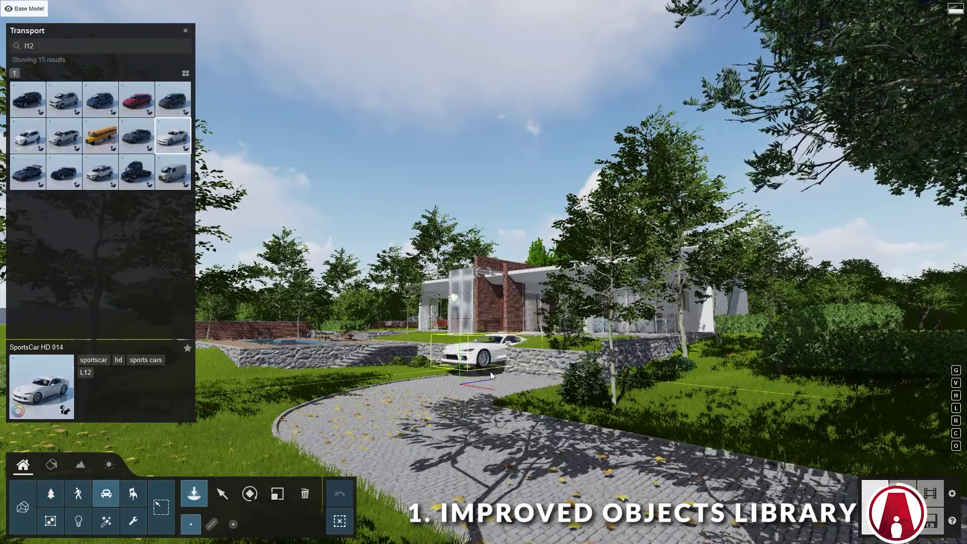
# Place the white SportsCar HD 014 on the driveway and set the brick decal's Blend normals to 100%.
pyautogui.click(480, 389)
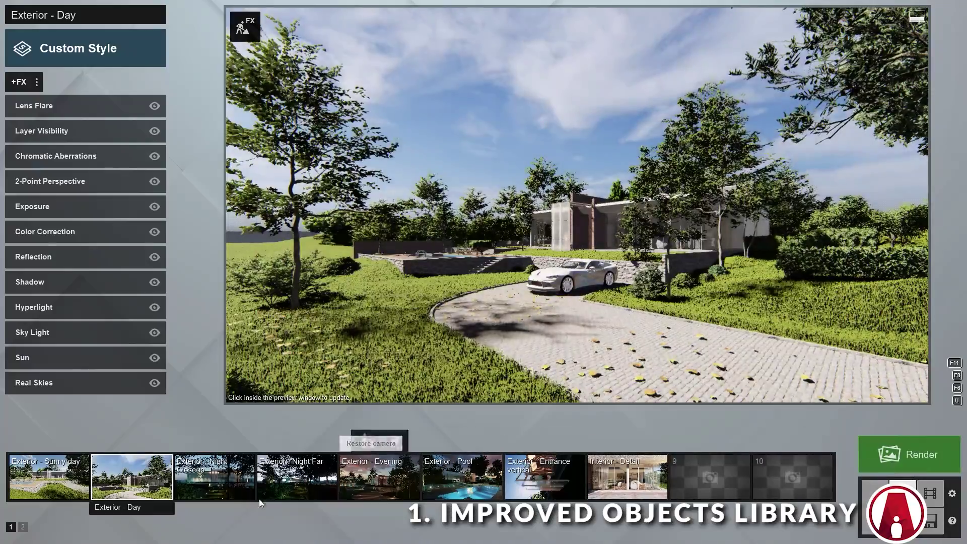
pyautogui.click(146, 476)
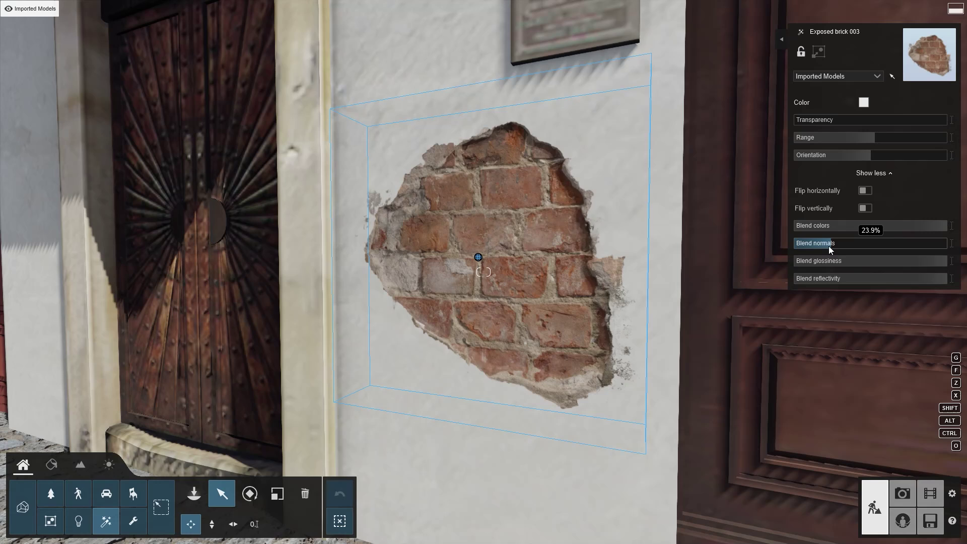
pyautogui.moveTo(829, 246); pyautogui.dragTo(964, 246)
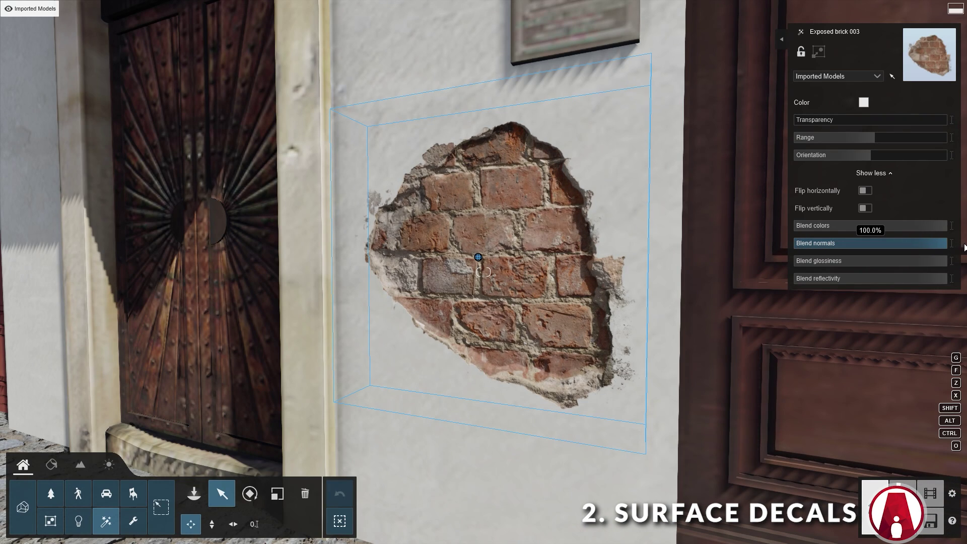
# Lower the brick decal's Blend colors toward the white wall, then show the Decals category.
pyautogui.moveTo(893, 227); pyautogui.dragTo(839, 227)
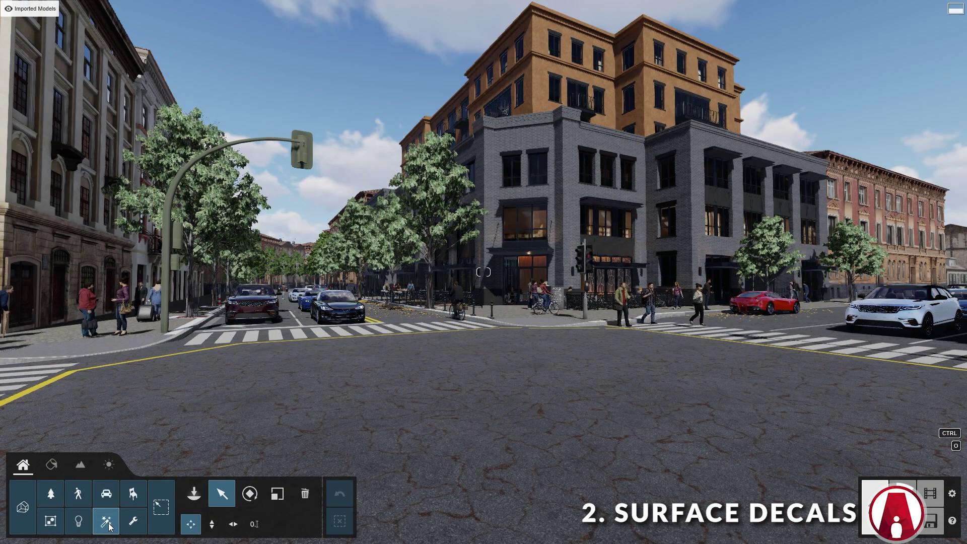
pyautogui.click(106, 522)
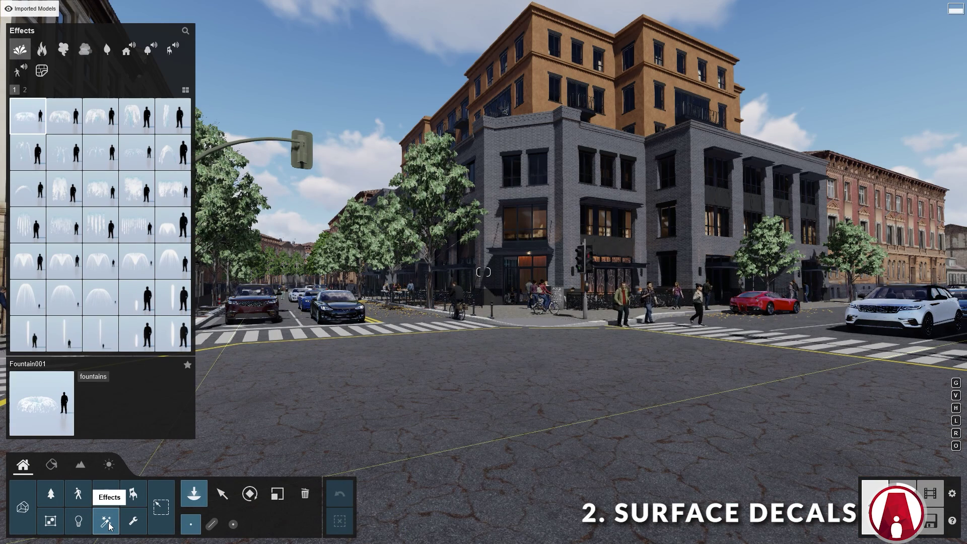
pyautogui.click(42, 72)
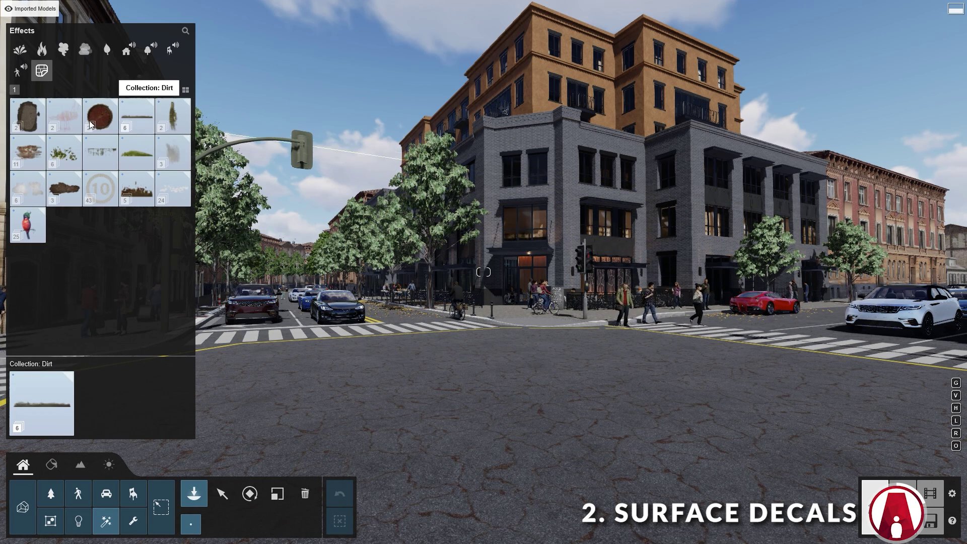
# Browse the Asphalt damage, Dirt, Exposed brick and Road markings decal collections.
pyautogui.click(33, 119)
pyautogui.click(35, 120)
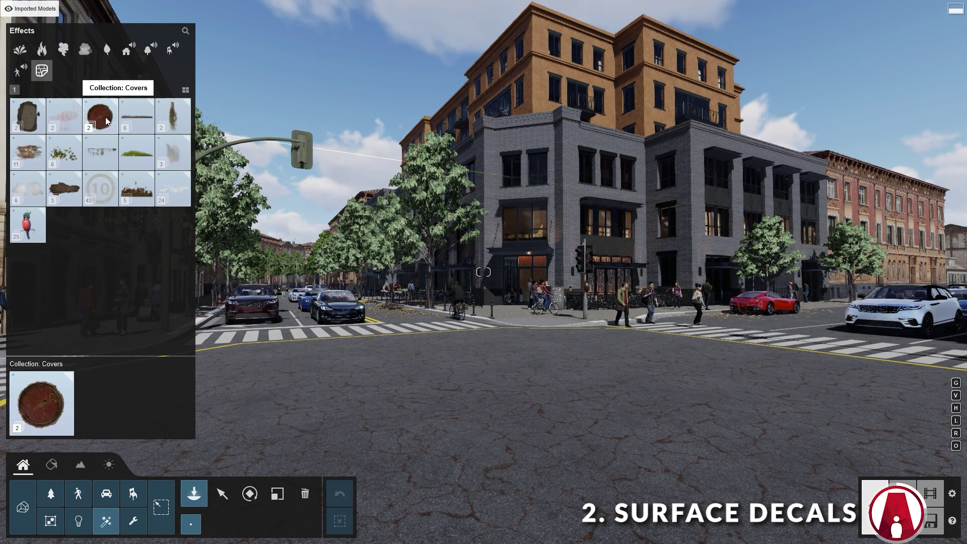
pyautogui.click(135, 117)
pyautogui.click(28, 116)
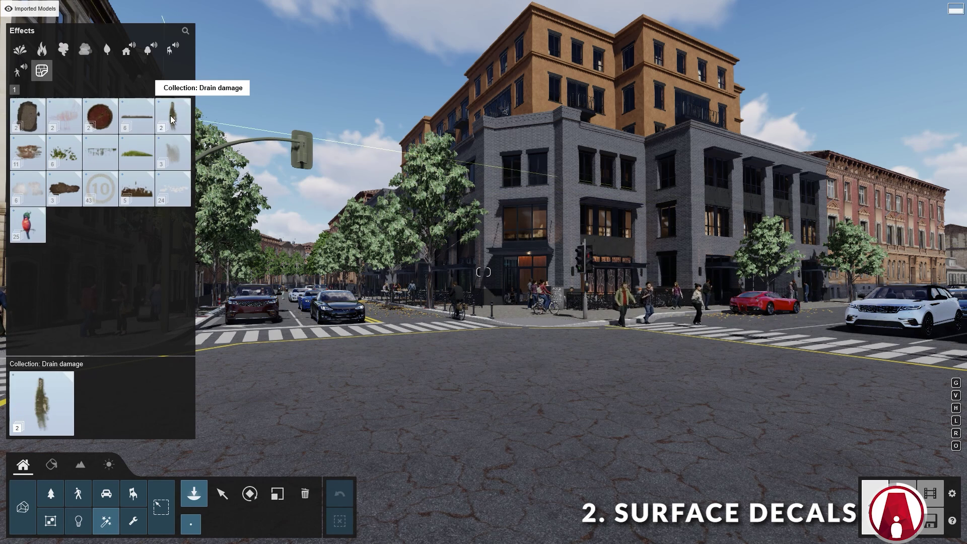
pyautogui.click(46, 155)
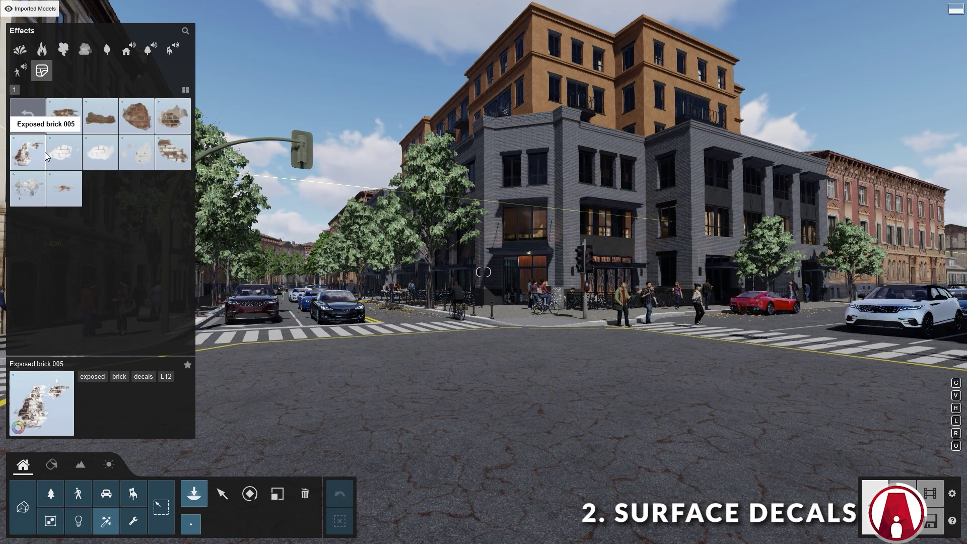
pyautogui.click(28, 116)
pyautogui.click(93, 185)
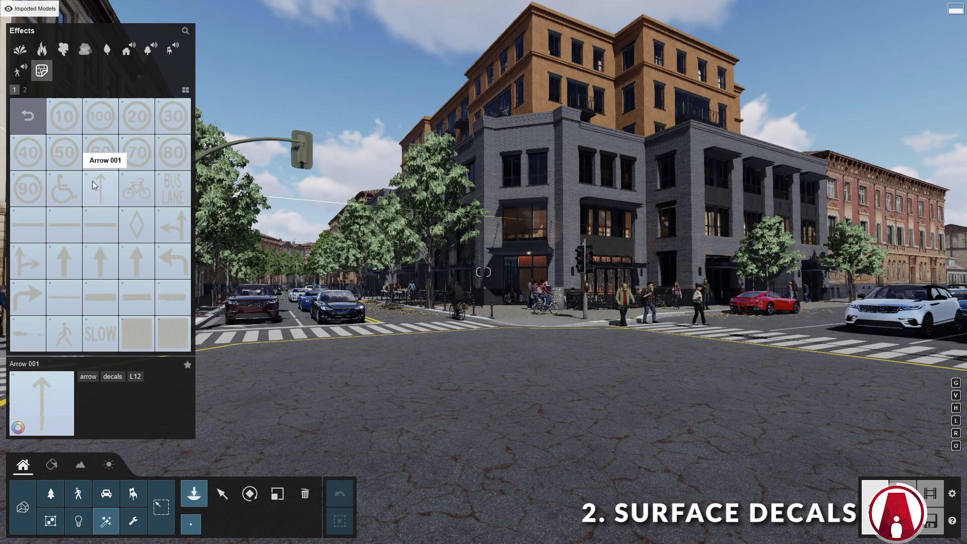
pyautogui.click(28, 116)
# Place a Leafs 001 b decal from the Leaves collection on the pavement and rotate it.
pyautogui.click(68, 152)
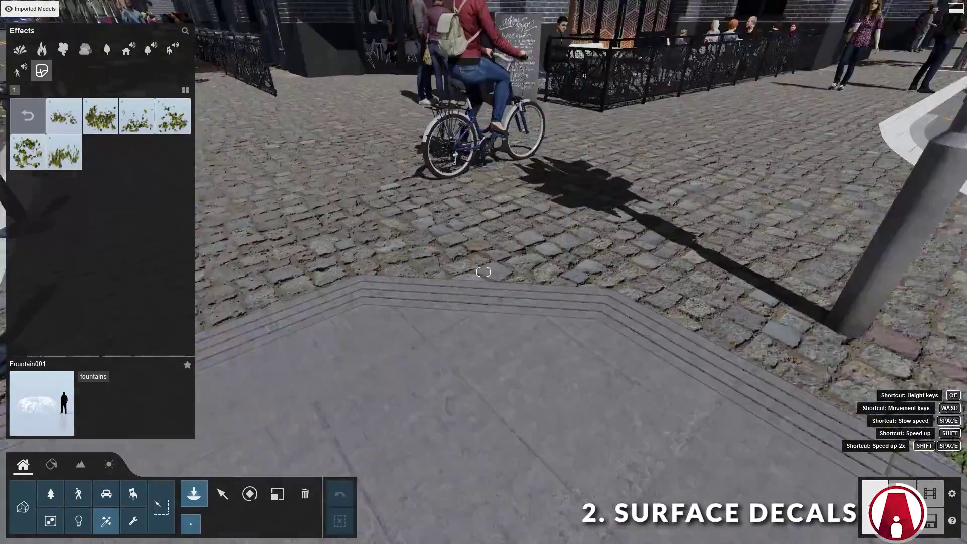
pyautogui.click(100, 116)
pyautogui.click(429, 316)
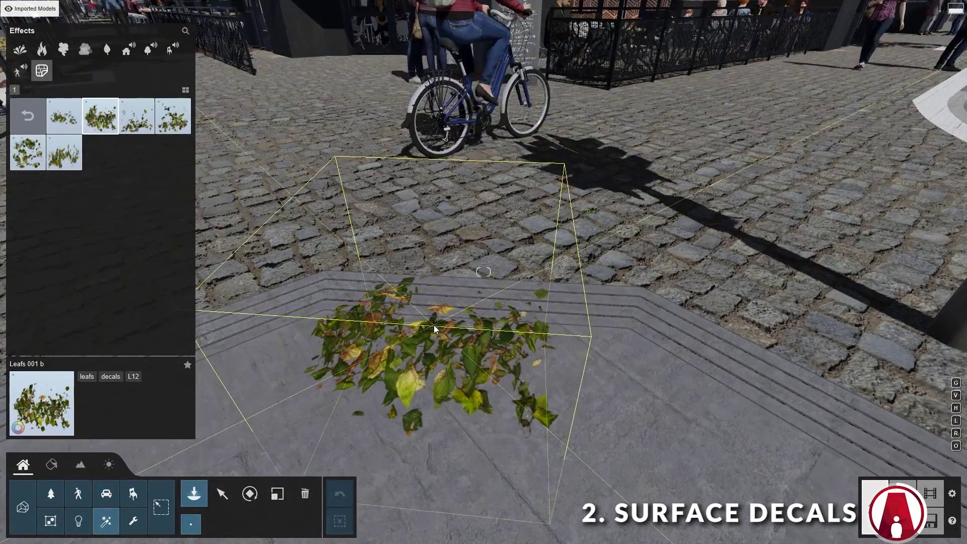
pyautogui.click(222, 494)
pyautogui.moveTo(859, 158)
pyautogui.mouseDown()
pyautogui.moveTo(879, 158)
pyautogui.moveTo(851, 157)
pyautogui.mouseUp()
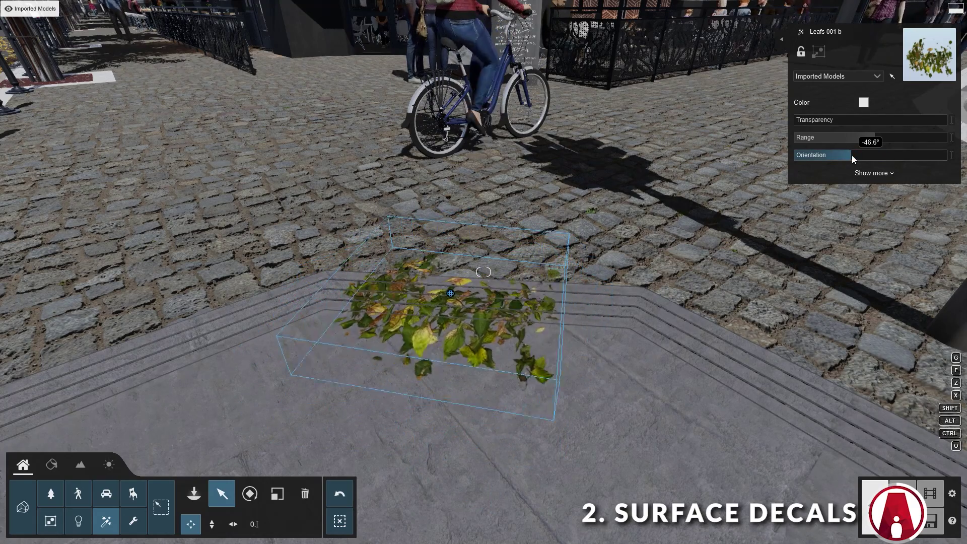
pyautogui.press('w')
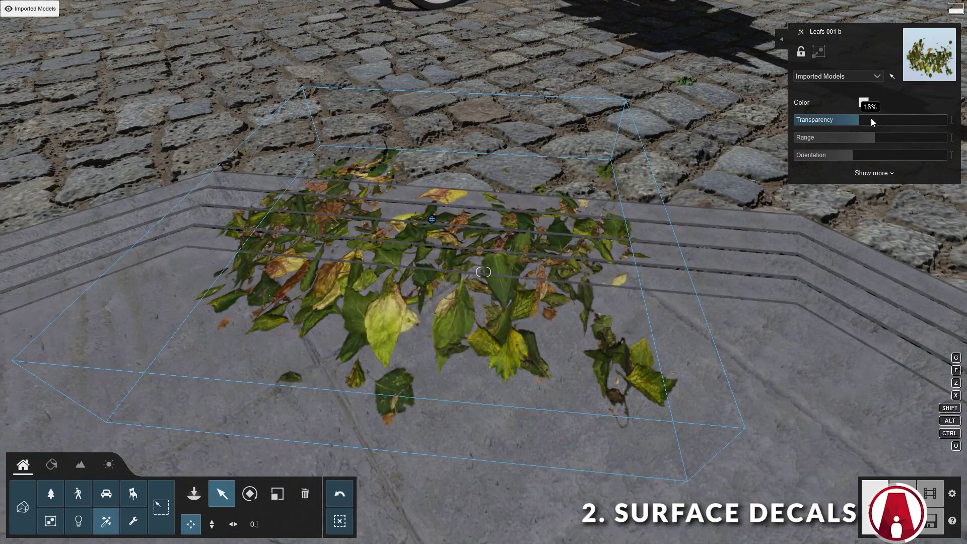
# Set the leaf decal to 8% transparency and about 1.2x size, and enlarge the forward arrow decal.
pyautogui.moveTo(872, 119); pyautogui.dragTo(874, 147)
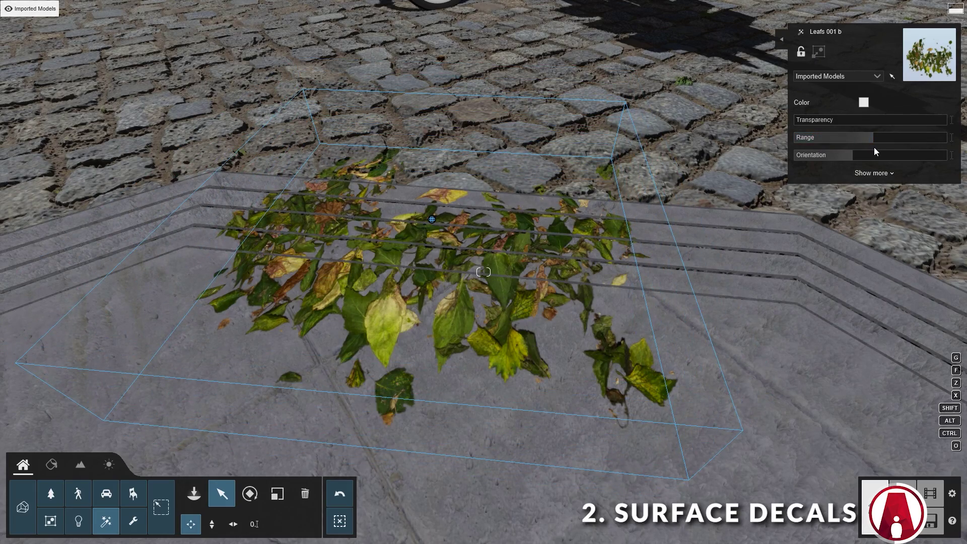
pyautogui.click(277, 496)
pyautogui.moveTo(394, 504)
pyautogui.mouseDown()
pyautogui.moveTo(406, 505)
pyautogui.moveTo(395, 509)
pyautogui.mouseUp()
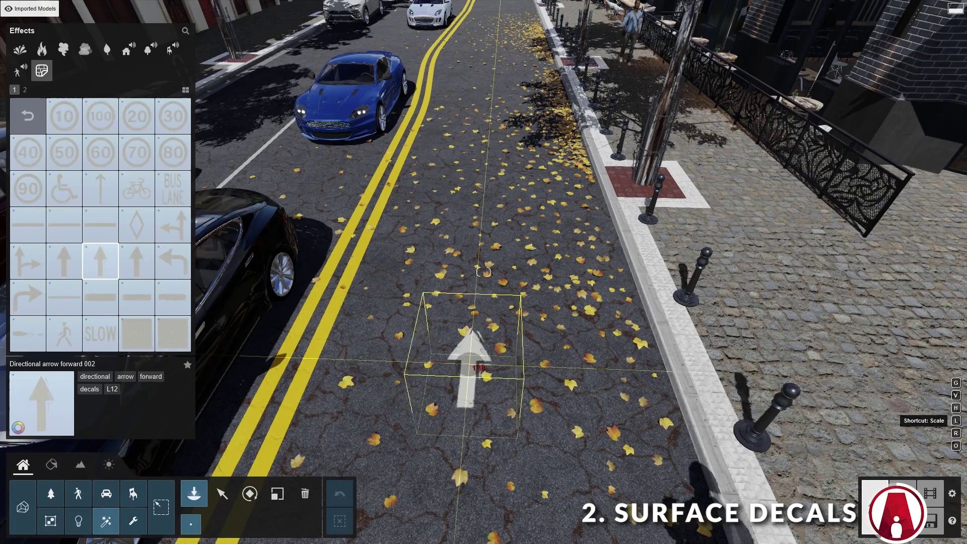
pyautogui.moveTo(476, 368); pyautogui.dragTo(499, 365)
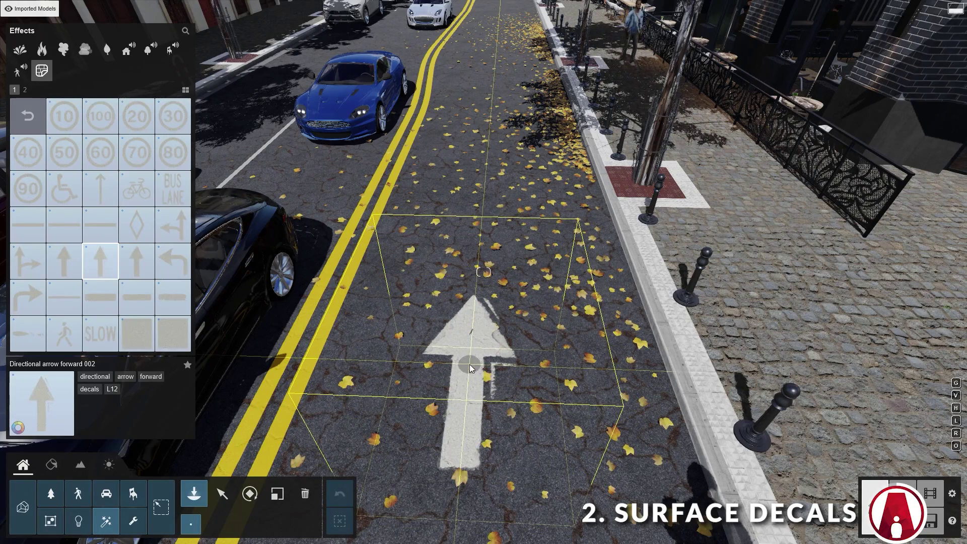
# Change the forward arrow road decal's colour to yellow.
pyautogui.click(222, 496)
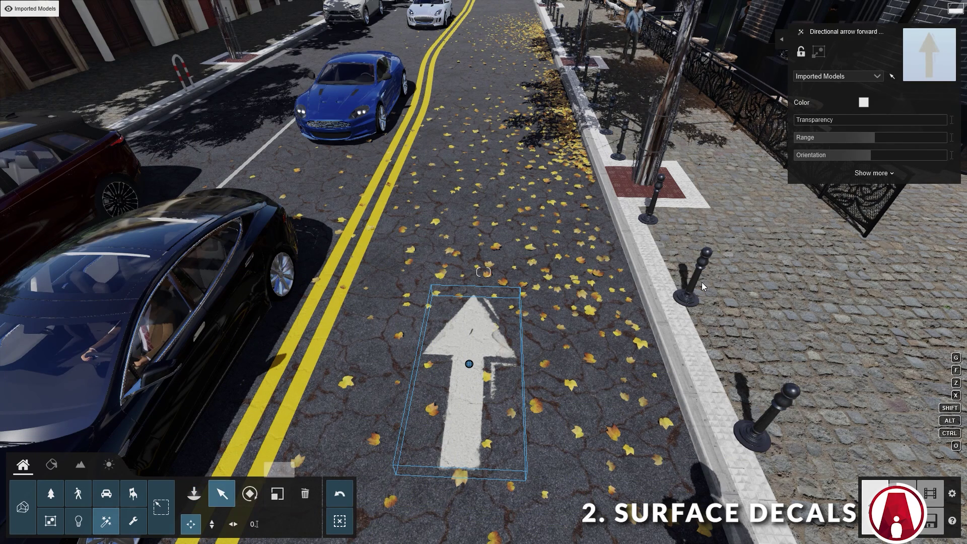
pyautogui.click(864, 104)
pyautogui.moveTo(719, 111); pyautogui.dragTo(691, 65)
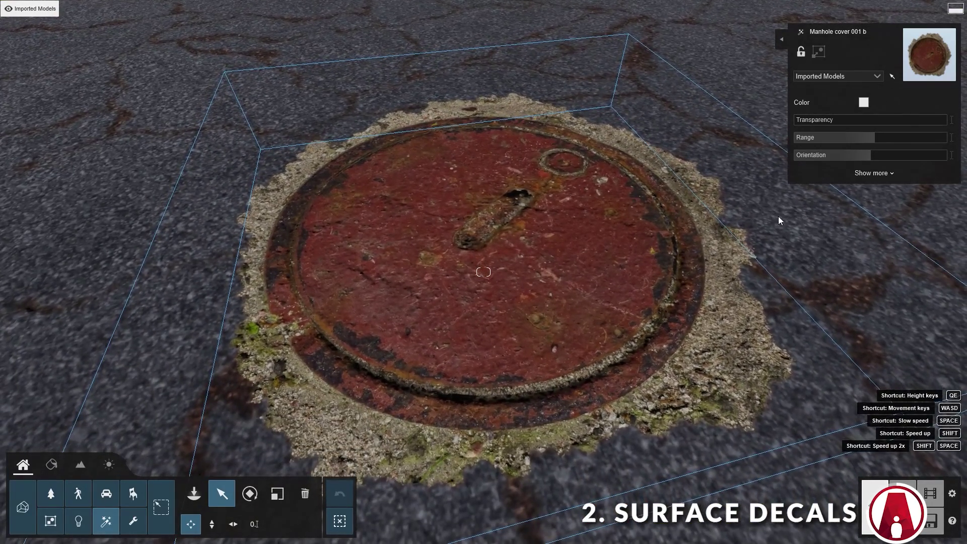
# Flip the Manhole cover 001 b decal vertically, leaving it unflipped horizontally.
pyautogui.click(883, 175)
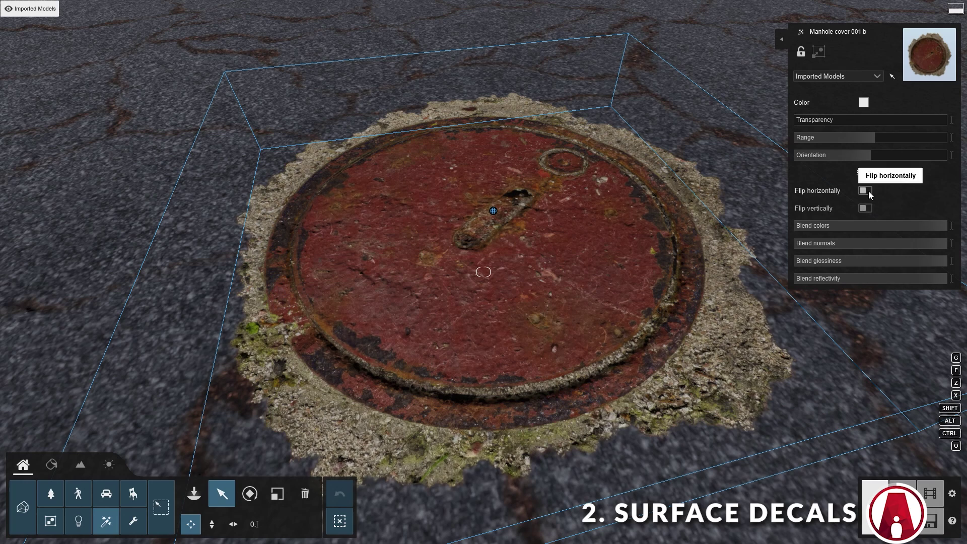
pyautogui.click(865, 190)
pyautogui.click(865, 190)
pyautogui.click(865, 208)
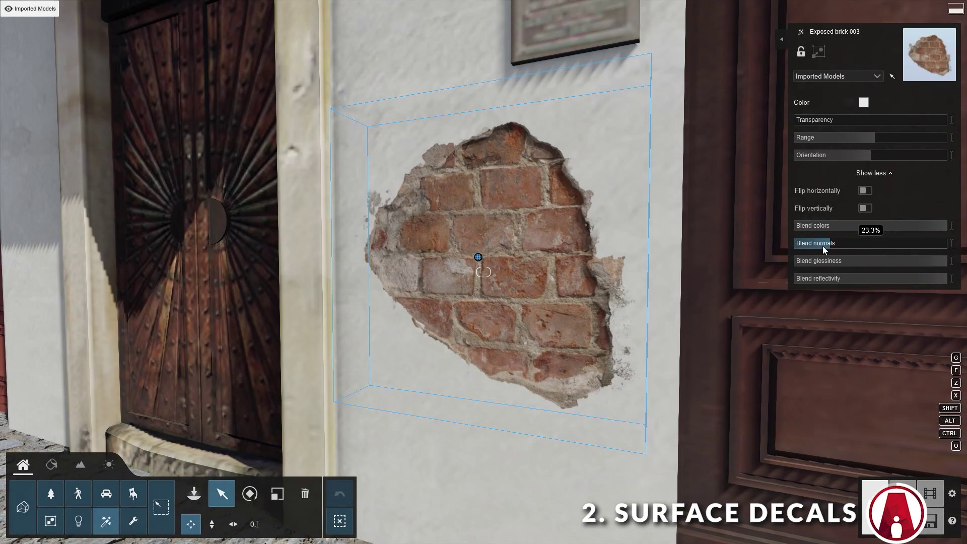
# Set the brick decal's Blend normals to 100%, fade its colours, and pick another Exposed brick decal.
pyautogui.moveTo(823, 246); pyautogui.dragTo(944, 244)
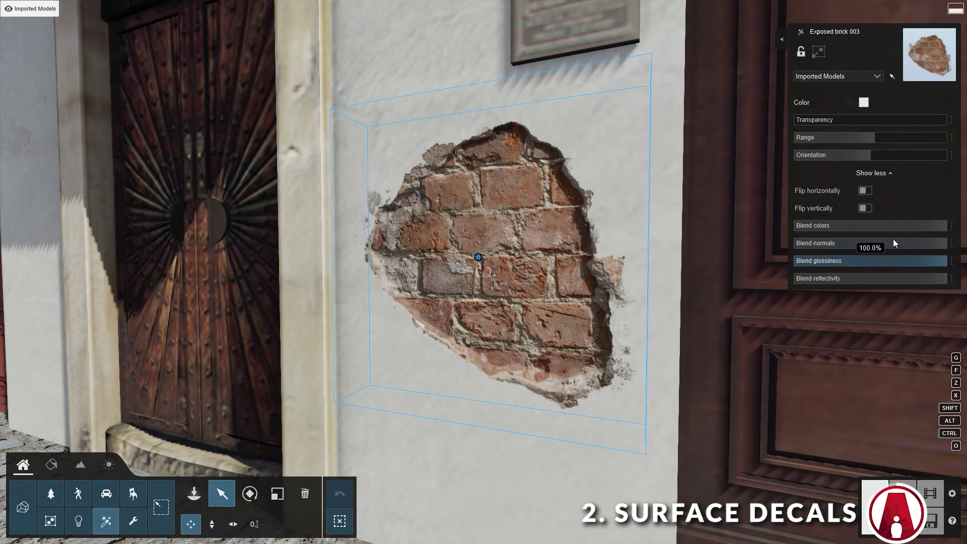
pyautogui.moveTo(892, 228); pyautogui.dragTo(947, 234)
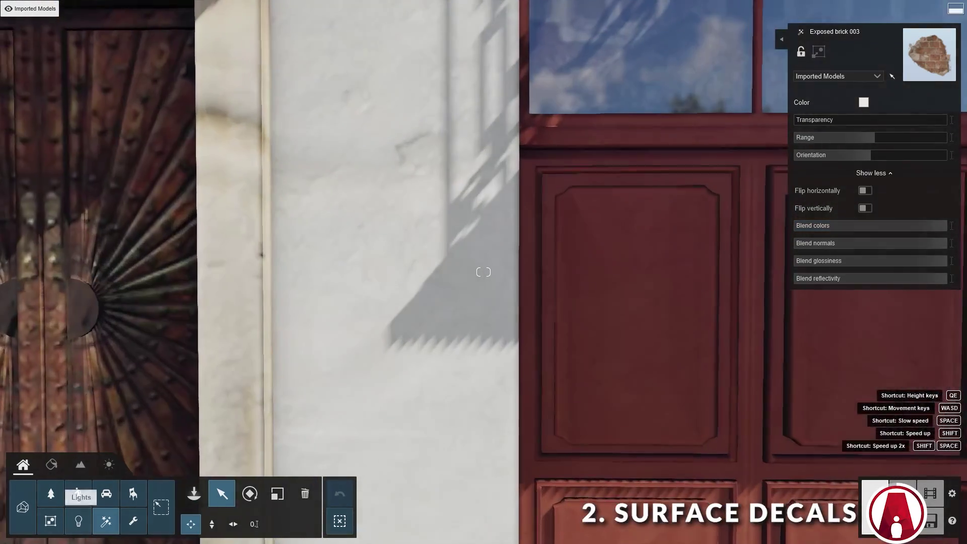
pyautogui.click(194, 493)
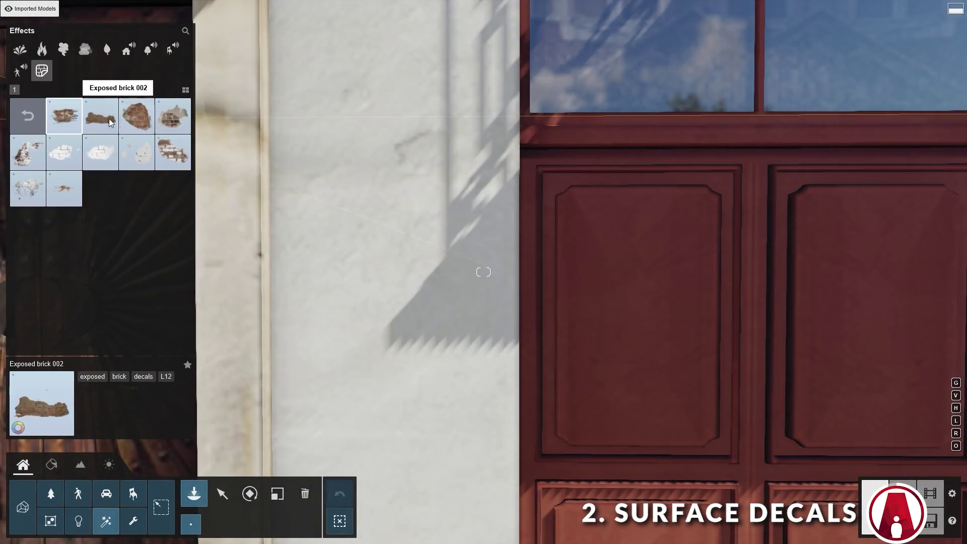
pyautogui.click(173, 152)
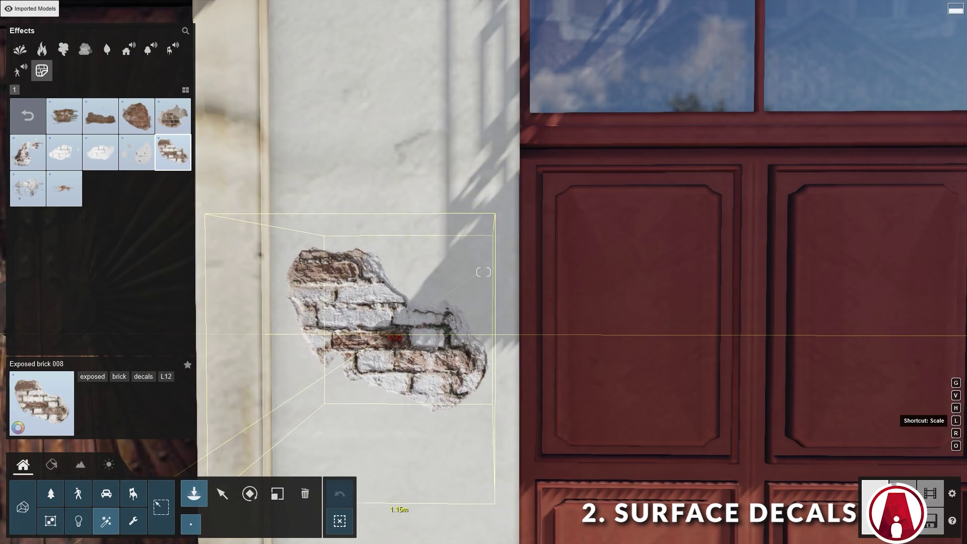
pyautogui.click(173, 116)
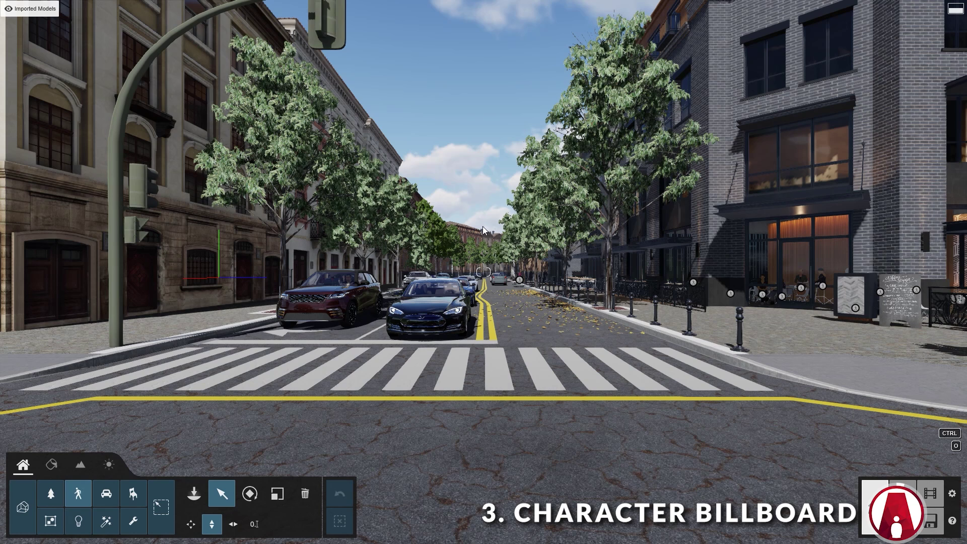
# Place the static 3D man Rick 002 on the crosswalk facing away, then select the Character billboard utility.
pyautogui.click(78, 491)
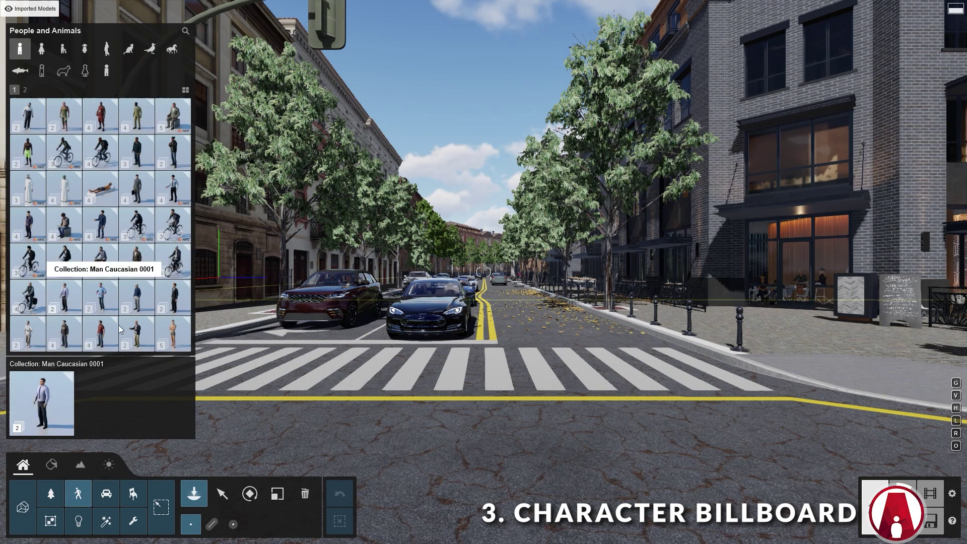
pyautogui.click(42, 50)
pyautogui.click(106, 70)
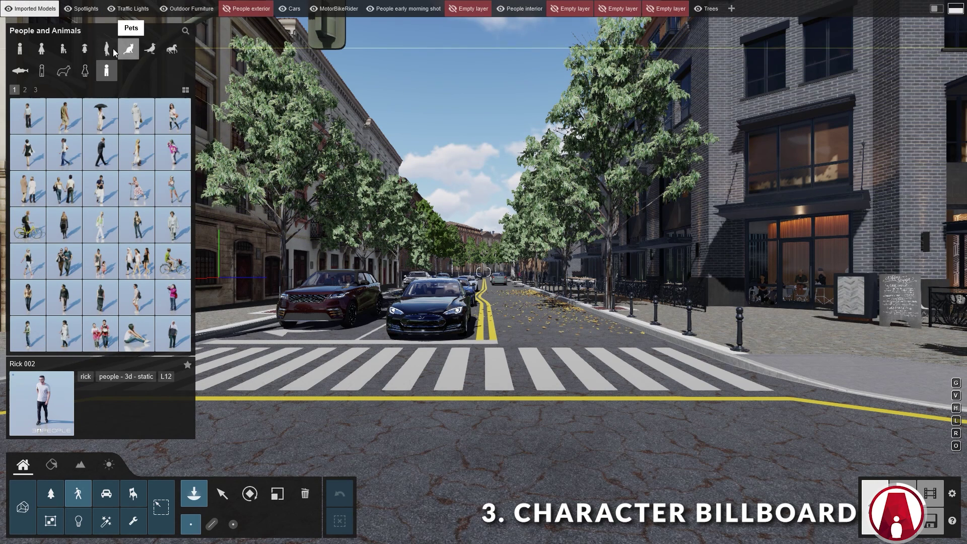
pyautogui.click(113, 52)
pyautogui.click(25, 90)
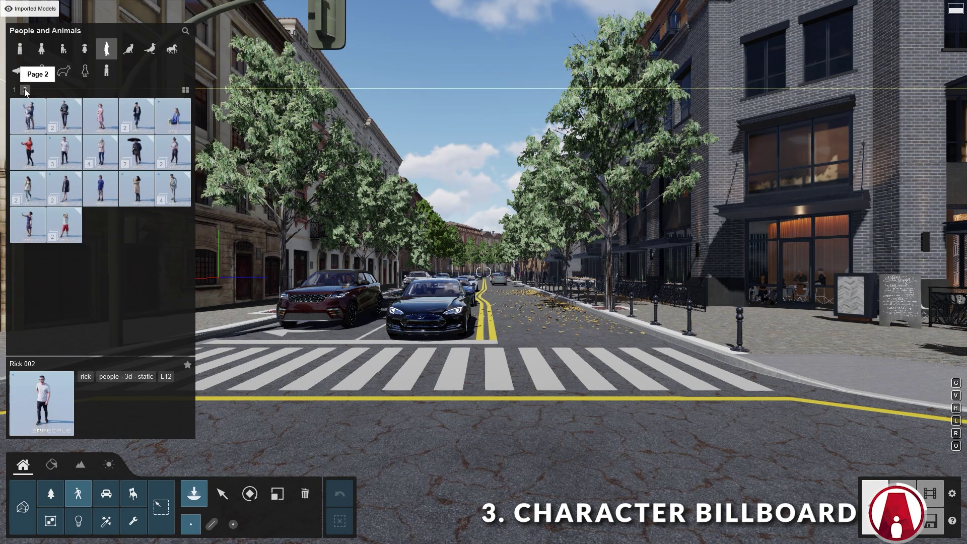
pyautogui.click(61, 147)
pyautogui.click(405, 370)
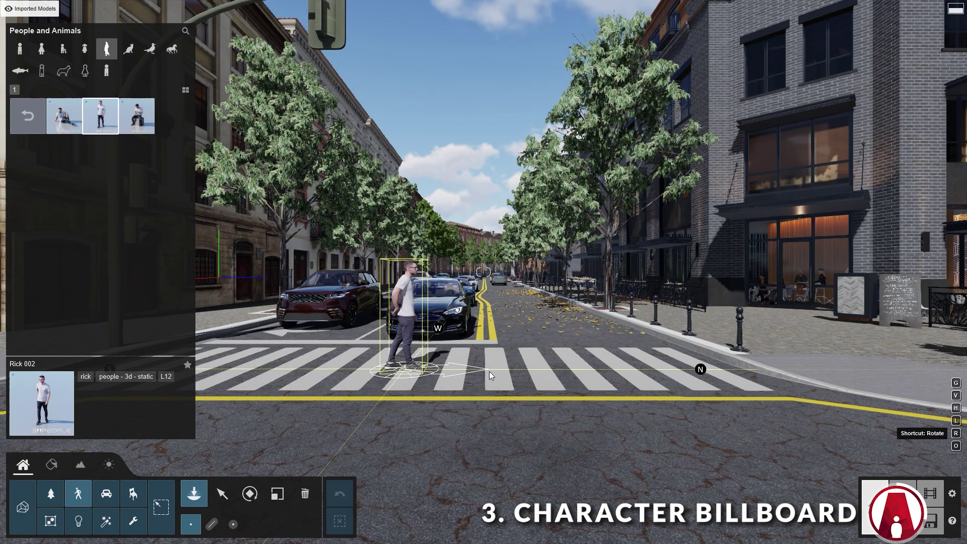
pyautogui.moveTo(401, 381)
pyautogui.mouseDown()
pyautogui.moveTo(491, 364)
pyautogui.moveTo(403, 368)
pyautogui.mouseUp()
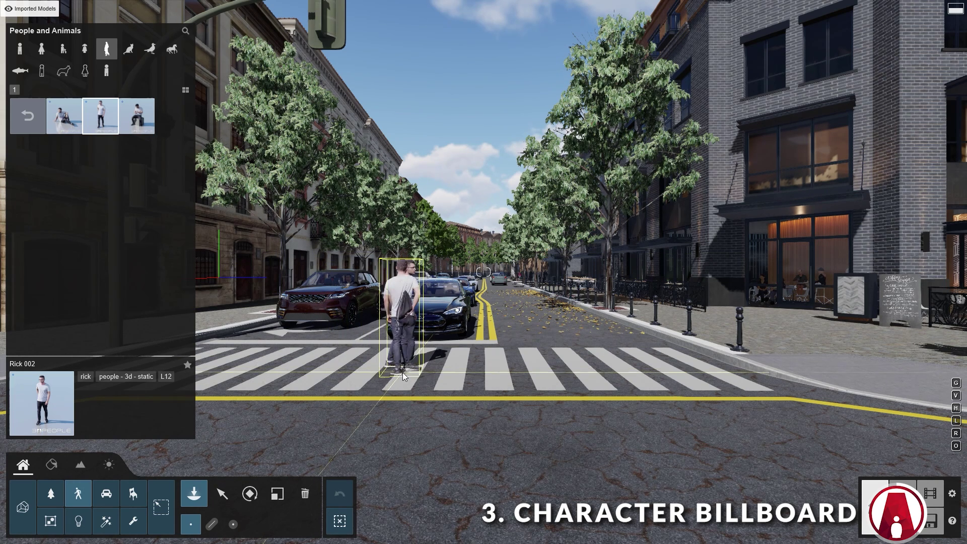
pyautogui.click(134, 523)
pyautogui.click(28, 94)
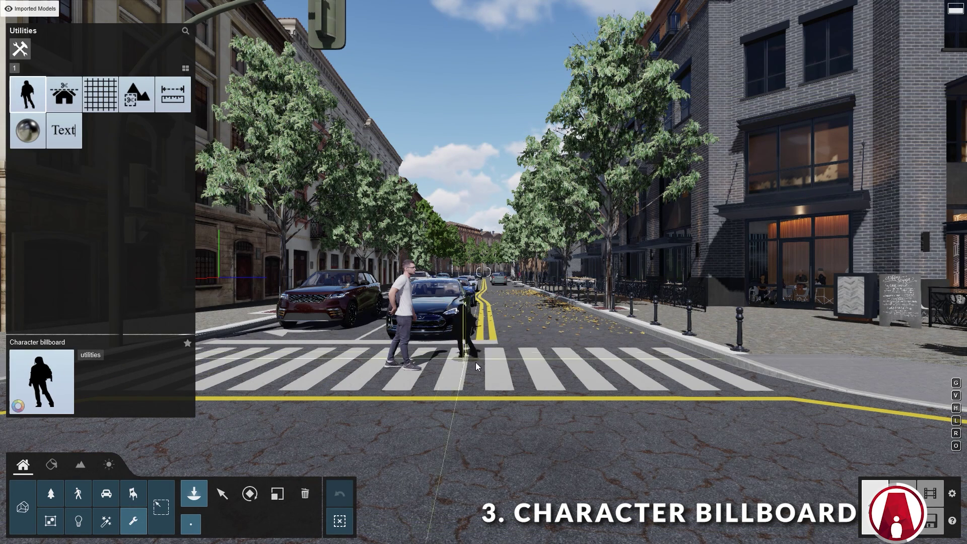
# Place a character billboard on the crosswalk textured with the vp_casual_v1_287 shopping-bags cutout.
pyautogui.click(501, 367)
pyautogui.click(222, 493)
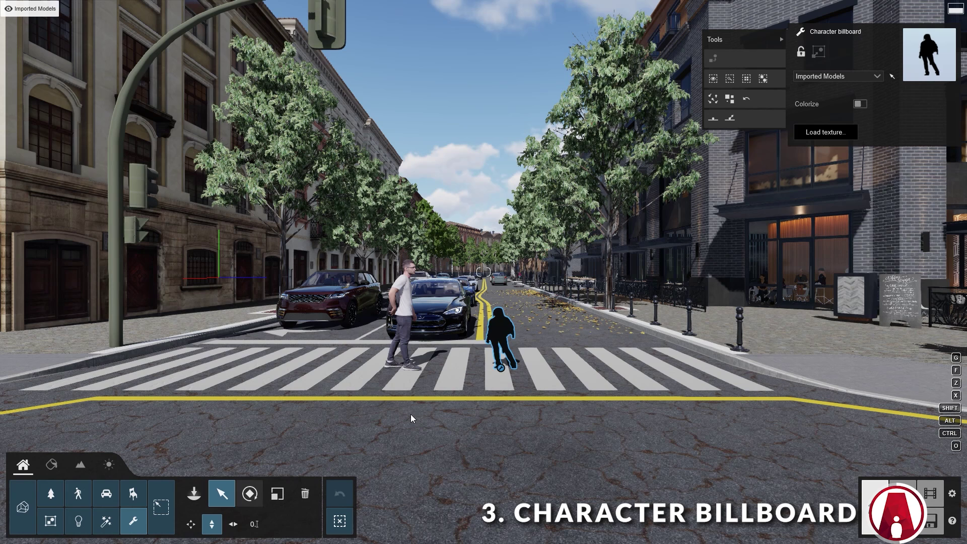
pyautogui.click(834, 132)
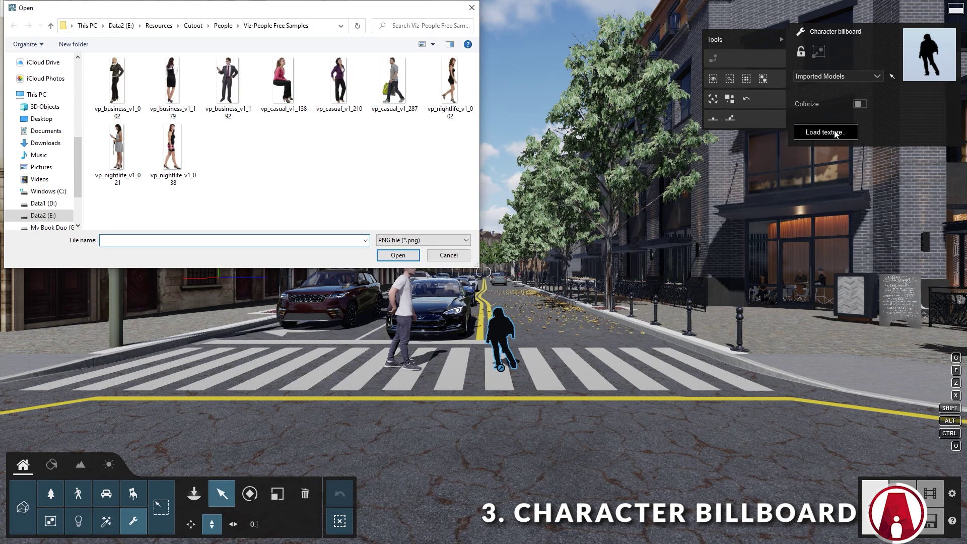
pyautogui.doubleClick(394, 100)
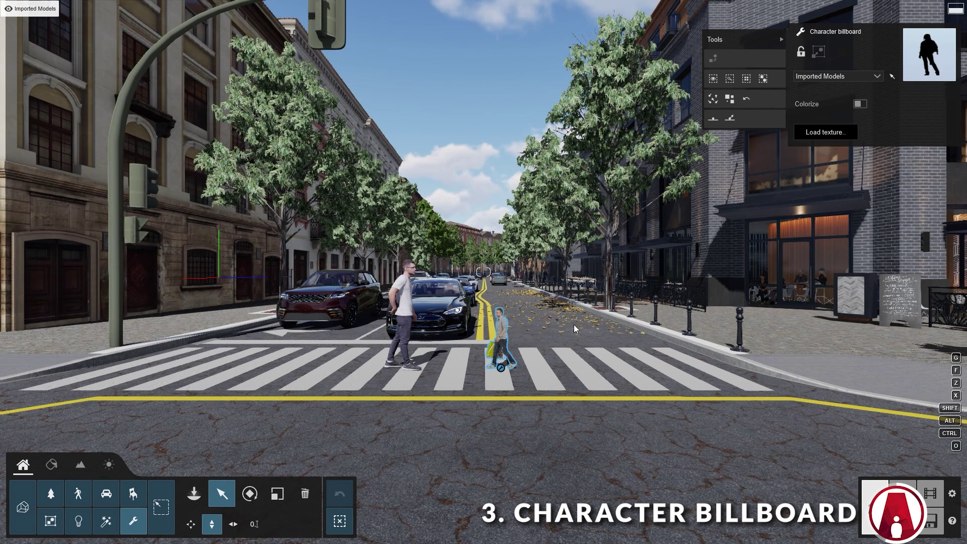
pyautogui.click(278, 494)
pyautogui.moveTo(391, 508); pyautogui.dragTo(396, 512)
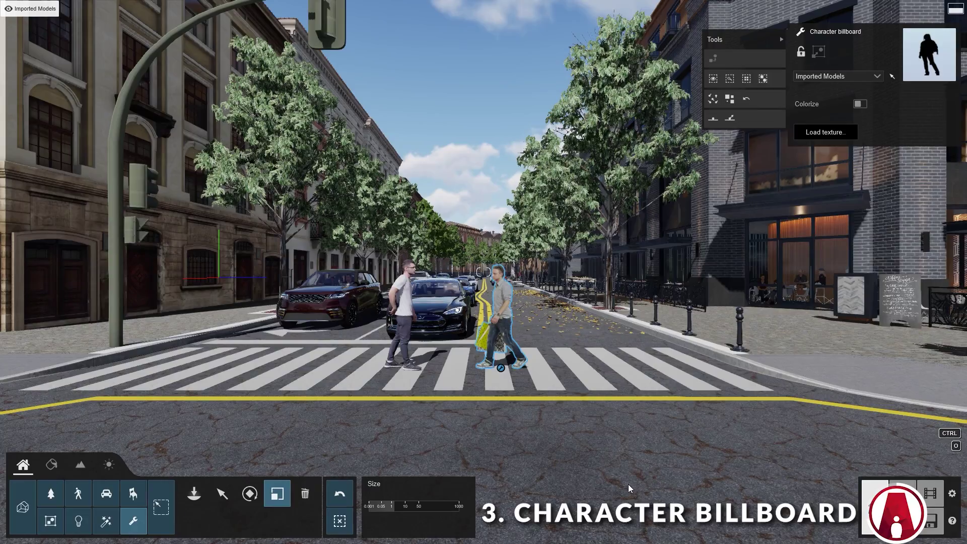
pyautogui.moveTo(569, 360); pyautogui.dragTo(499, 361, button='right')
pyautogui.press('w')
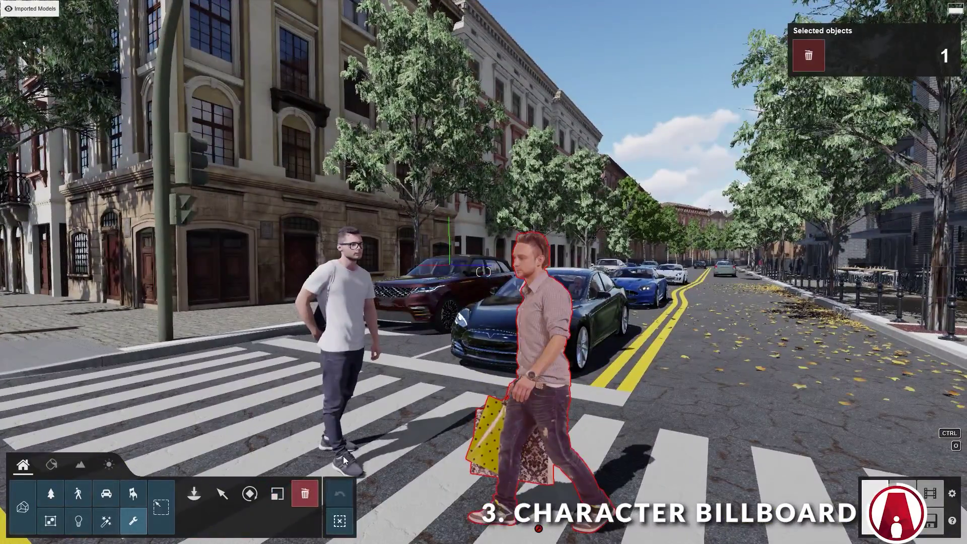
# Delete the white-shirt 3D man and orbit around the billboard pedestrian.
pyautogui.click(304, 493)
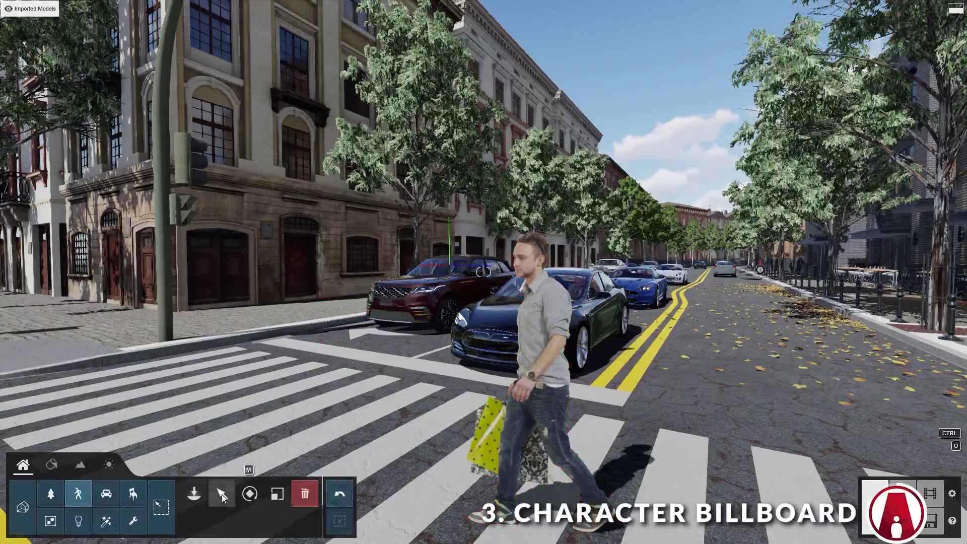
pyautogui.moveTo(381, 427); pyautogui.dragTo(463, 427, button='right')
pyautogui.moveTo(483, 272); pyautogui.dragTo(564, 272, button='right')
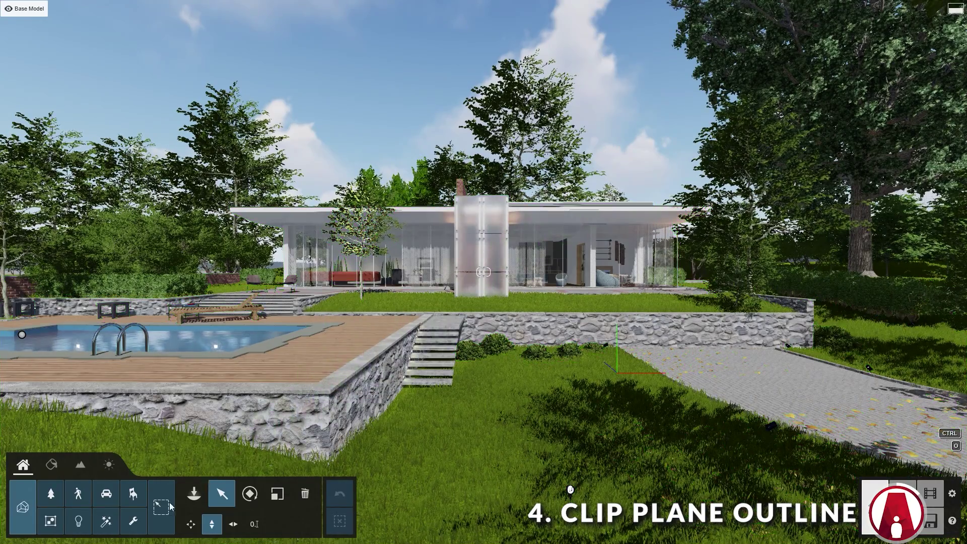
# Place a clip plane from the utilities library over the house and adjust its cut height.
pyautogui.click(134, 521)
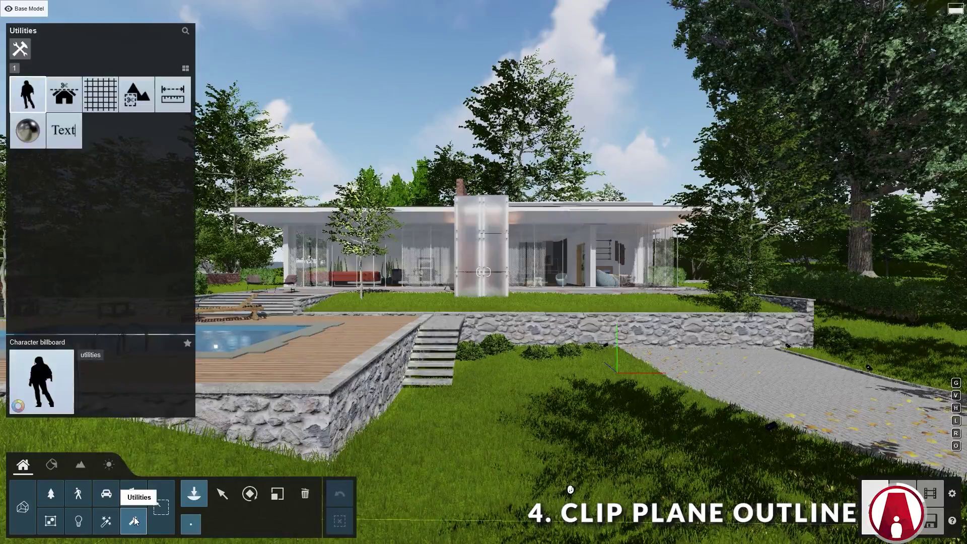
pyautogui.click(60, 101)
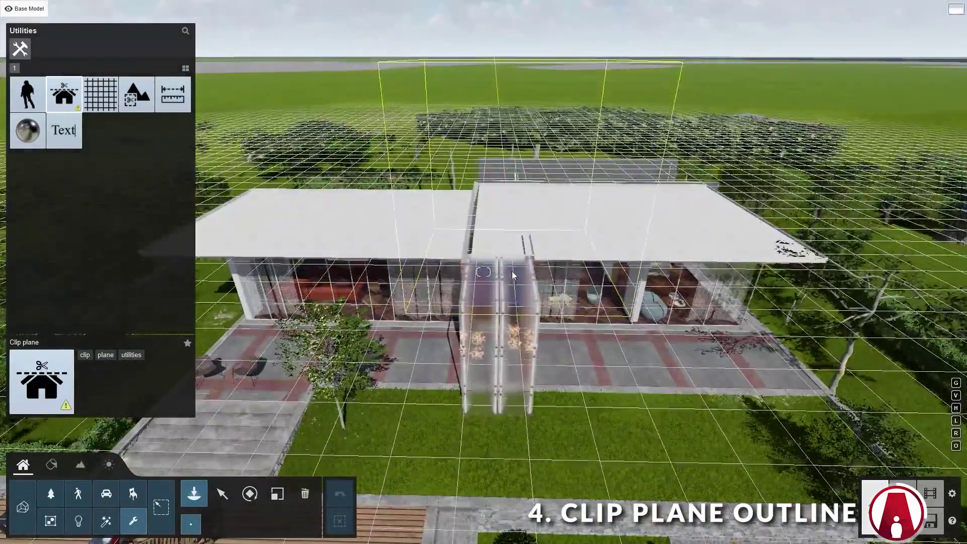
pyautogui.click(549, 287)
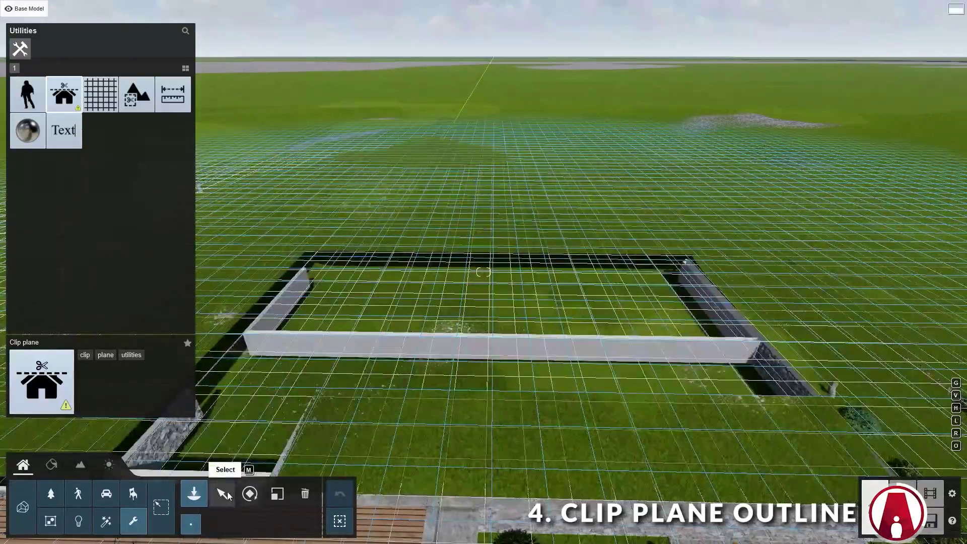
pyautogui.click(222, 494)
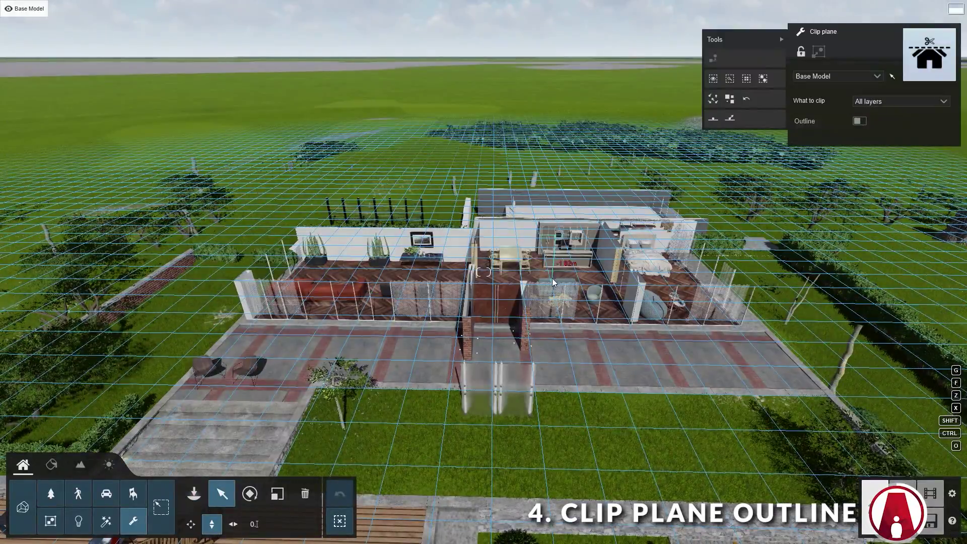
pyautogui.moveTo(553, 282); pyautogui.dragTo(544, 300)
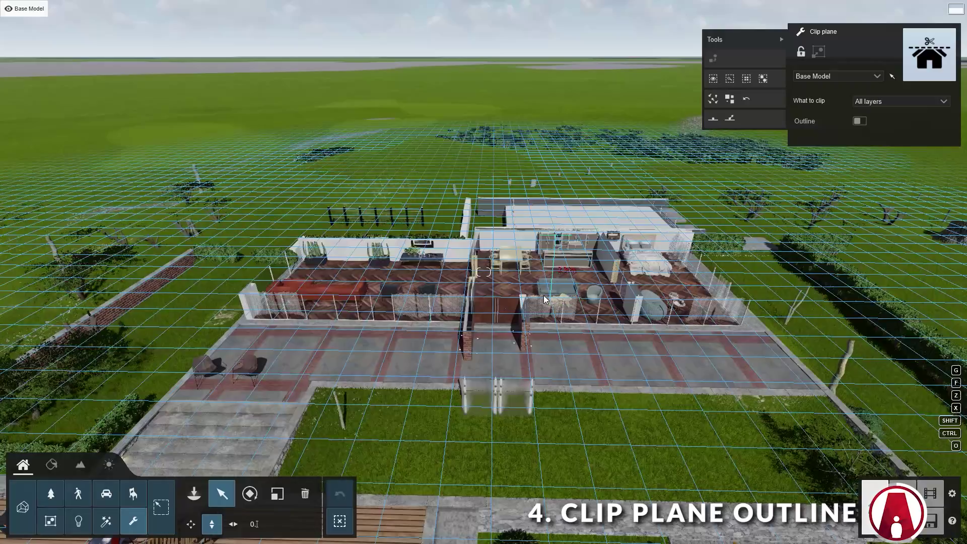
# Clip only the Base Model layer, with a 0.1m red outline on the cut edges.
pyautogui.click(897, 101)
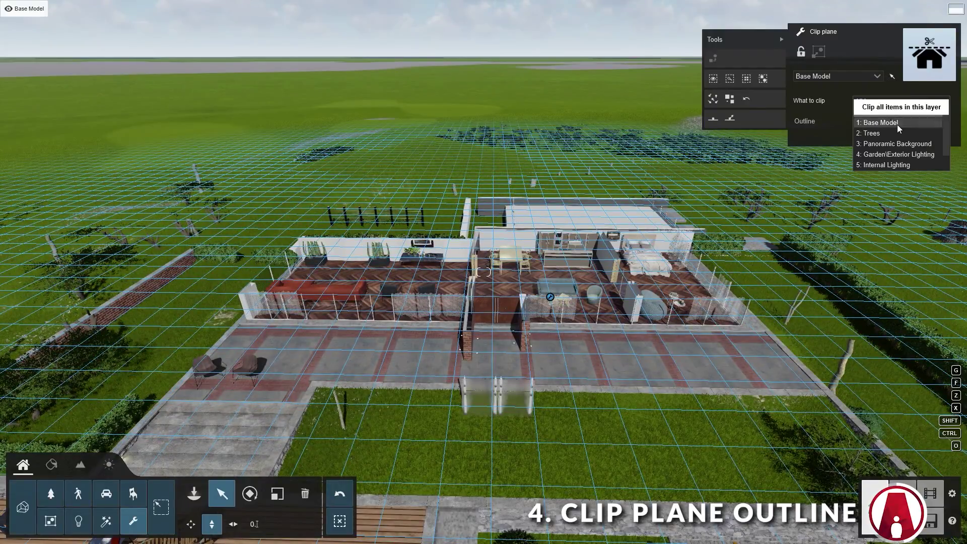
pyautogui.click(897, 120)
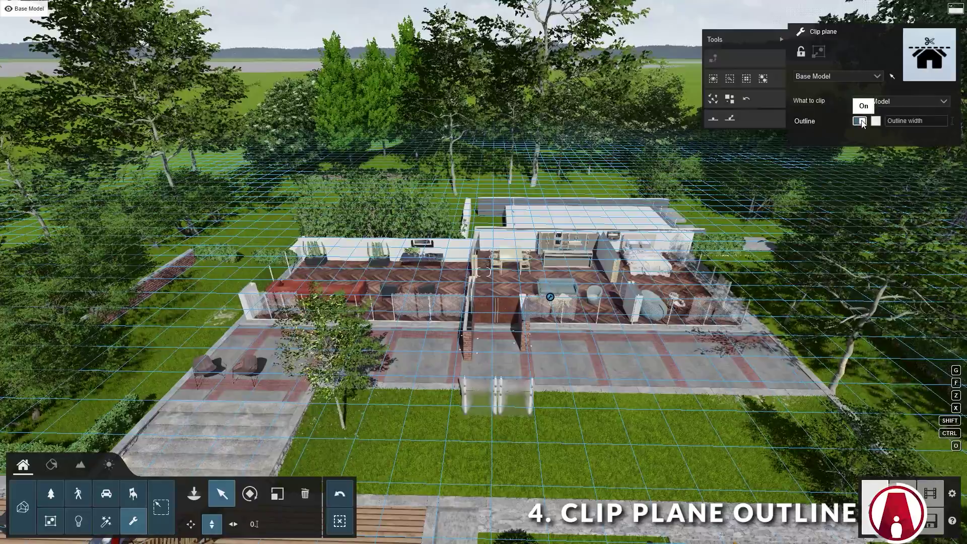
pyautogui.moveTo(891, 126)
pyautogui.mouseDown()
pyautogui.moveTo(911, 129)
pyautogui.moveTo(895, 133)
pyautogui.mouseUp()
pyautogui.press('w')
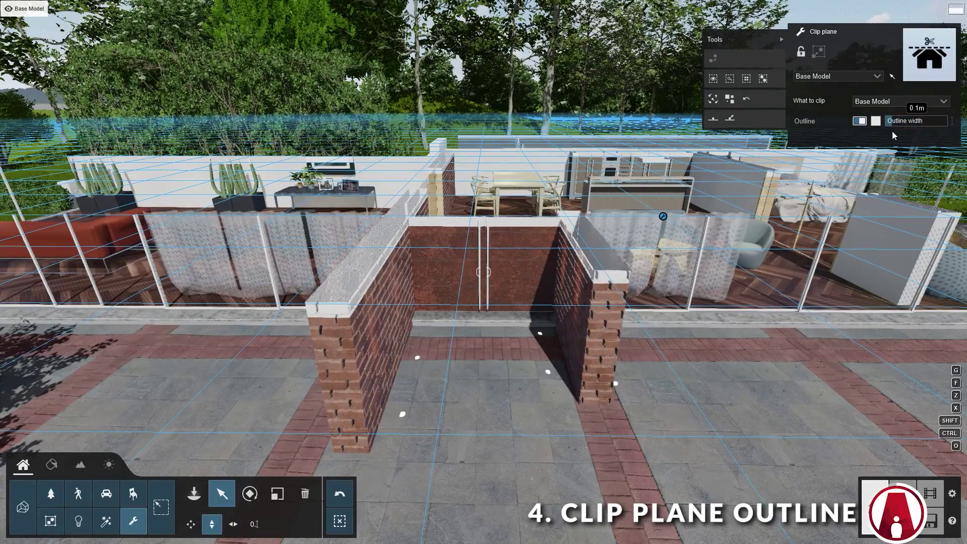
pyautogui.click(876, 121)
pyautogui.moveTo(643, 103)
pyautogui.mouseDown()
pyautogui.moveTo(680, 90)
pyautogui.moveTo(584, 199)
pyautogui.mouseUp()
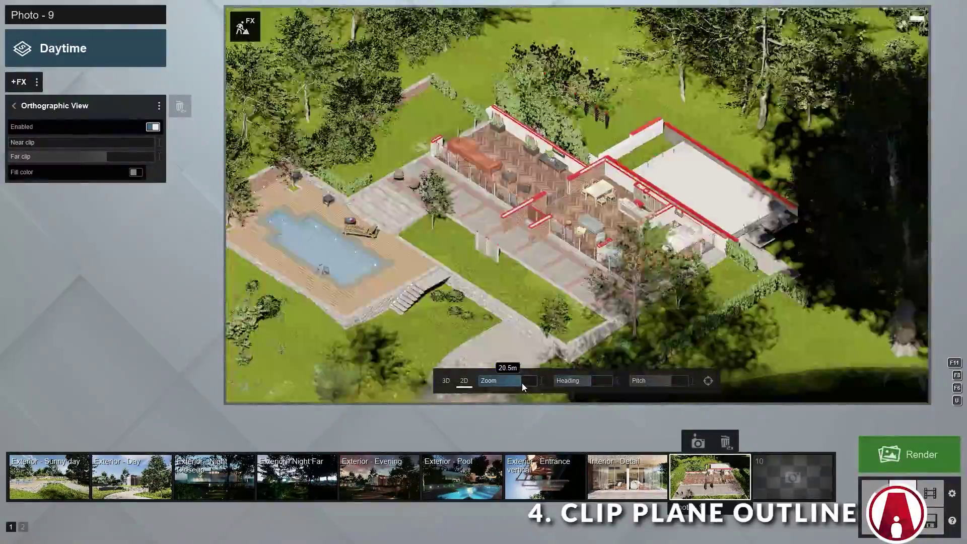
# Set the orthographic photo's zoom to about 20.5m to frame the cut-away house.
pyautogui.click(522, 382)
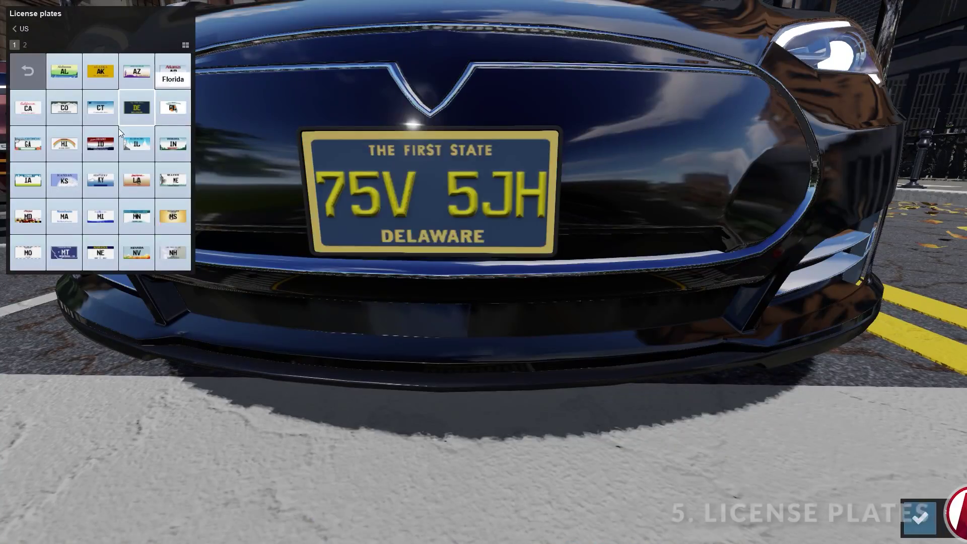
# Preview Maryland, Missouri, Ohio, South Carolina, Utah and Wisconsin plates, then select the black Car HD 016.
pyautogui.click(100, 143)
pyautogui.click(64, 180)
pyautogui.click(27, 216)
pyautogui.click(28, 253)
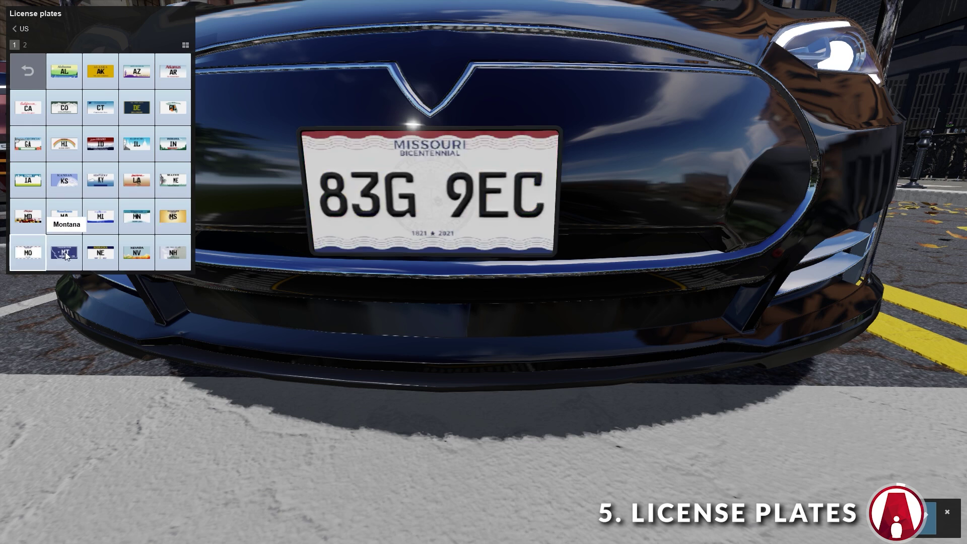
pyautogui.click(173, 253)
pyautogui.click(25, 45)
pyautogui.click(64, 71)
pyautogui.click(27, 107)
pyautogui.click(28, 143)
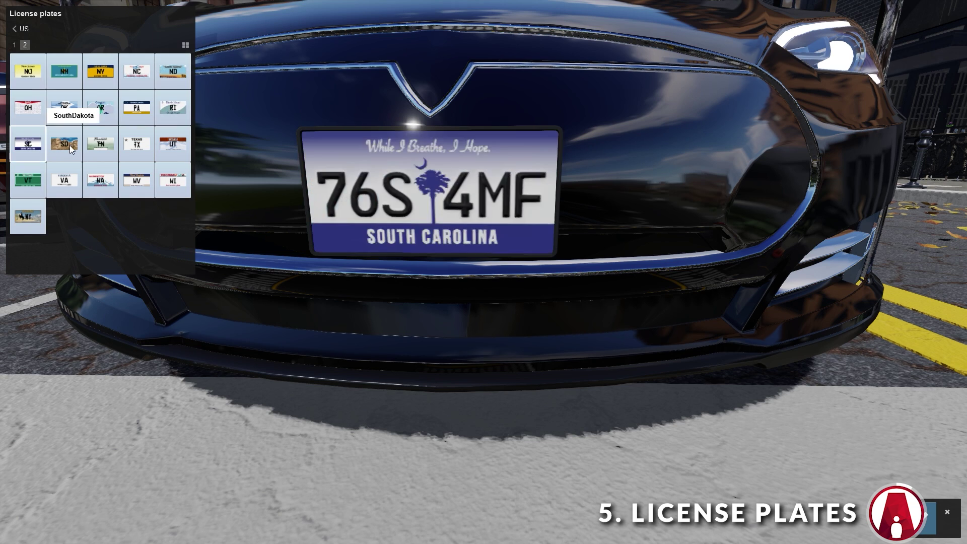
pyautogui.click(173, 143)
pyautogui.click(173, 180)
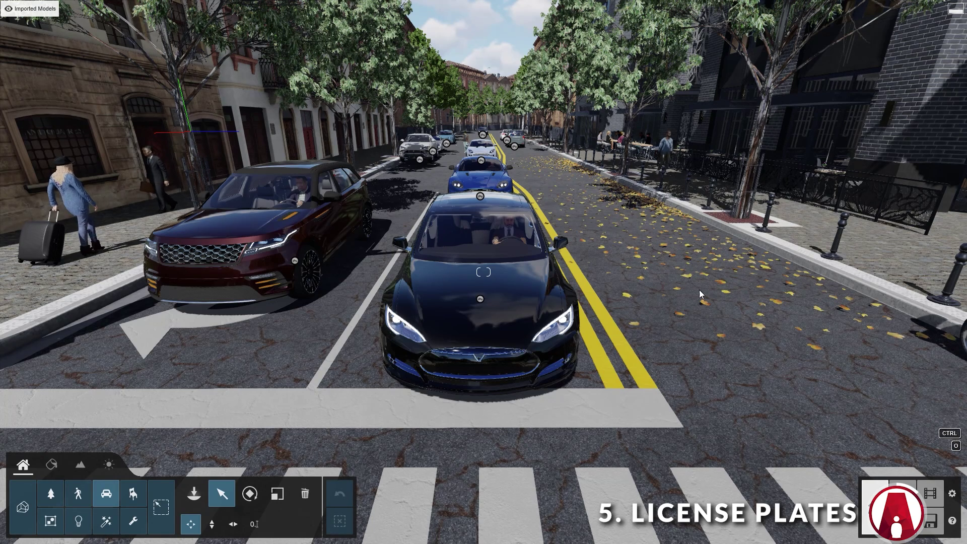
pyautogui.click(492, 305)
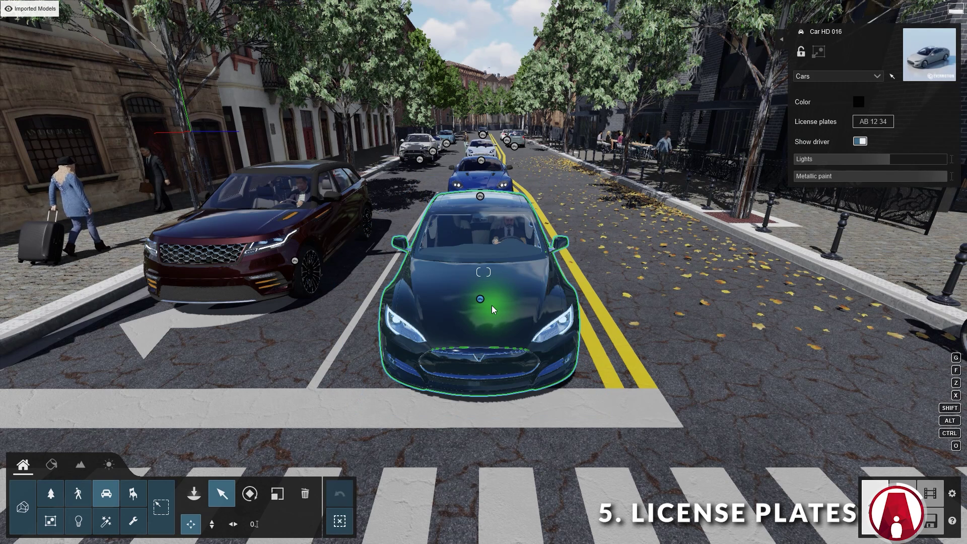
# Try the Australian NSW and Chinese plates, then apply the US Connecticut plate to the car.
pyautogui.click(874, 123)
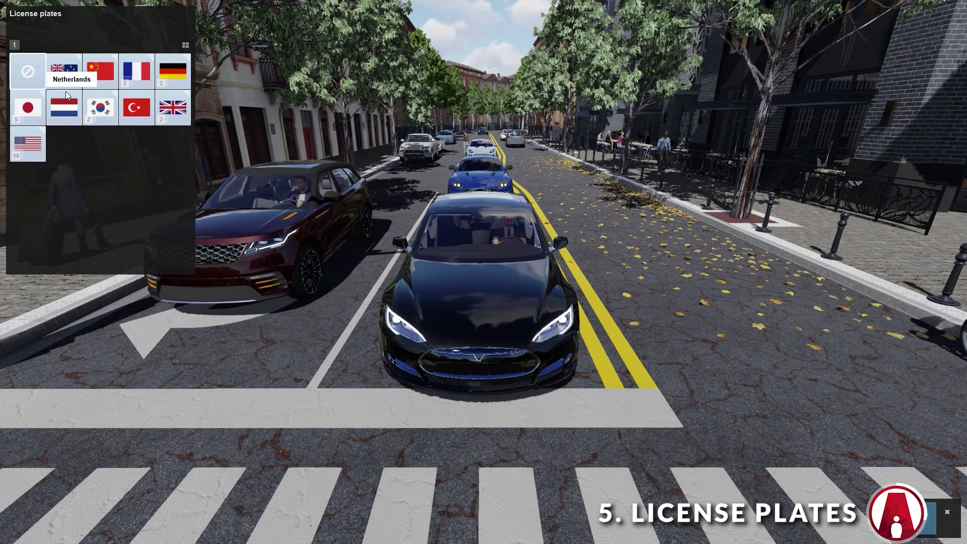
pyautogui.click(62, 75)
pyautogui.click(94, 77)
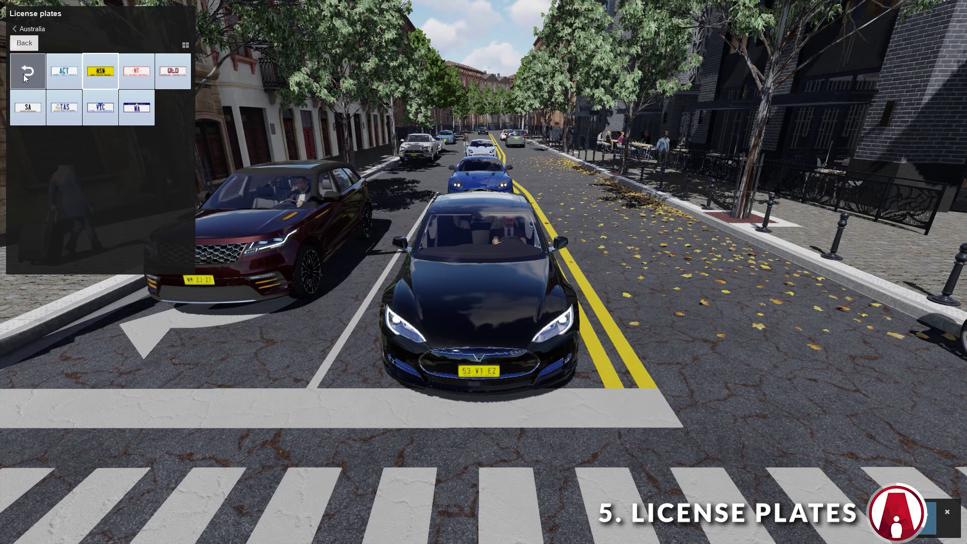
pyautogui.click(23, 74)
pyautogui.click(101, 70)
pyautogui.click(28, 71)
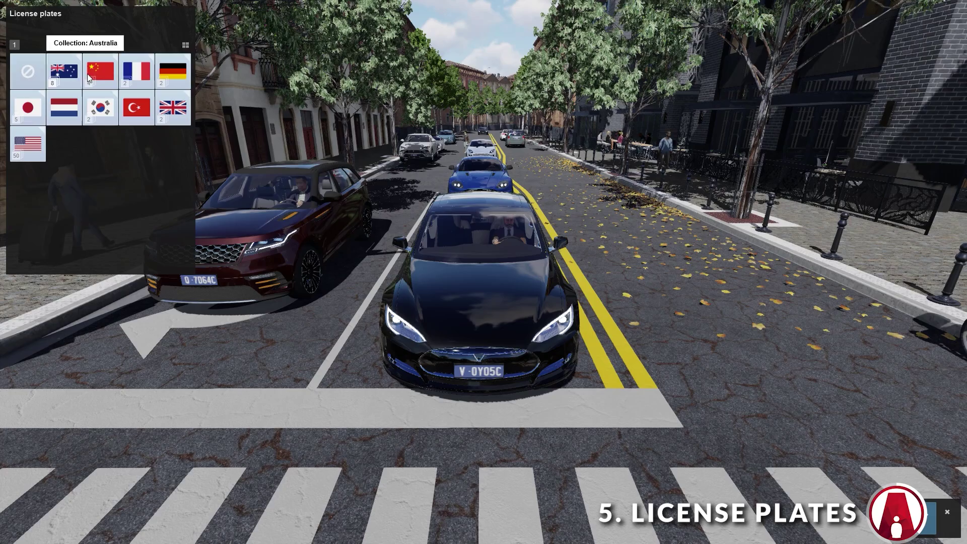
pyautogui.click(29, 145)
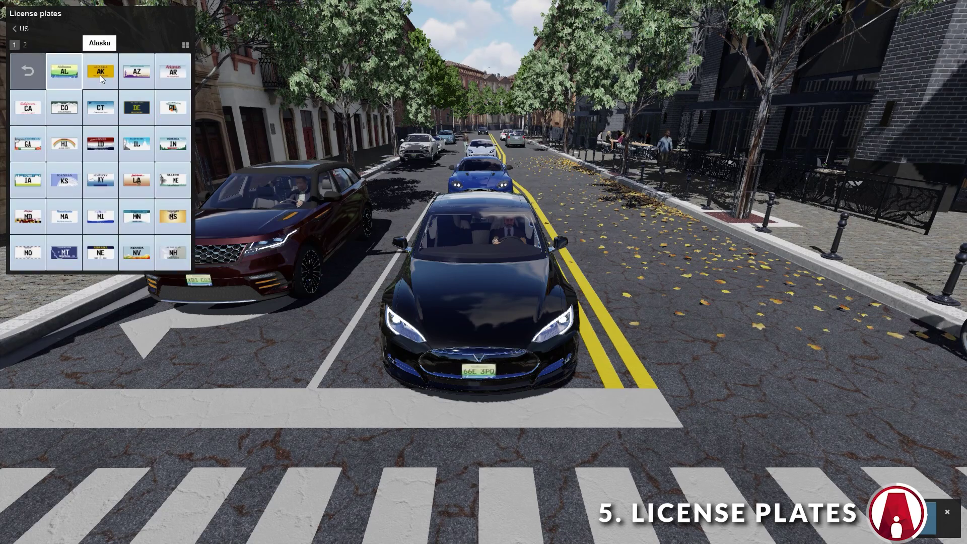
pyautogui.click(100, 107)
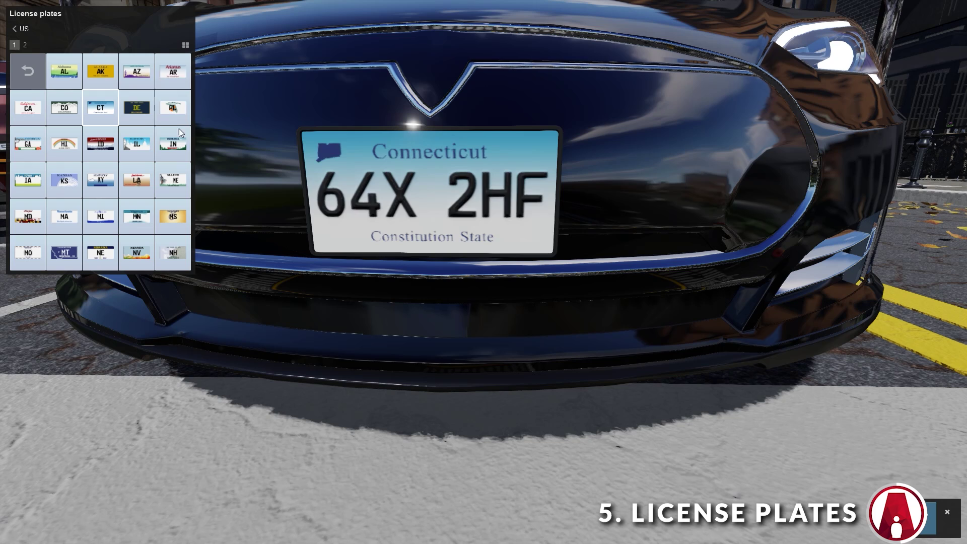
# Cycle the car's plate through Florida, Idaho, Kansas, Maine, Minnesota, Nebraska and New Hampshire.
pyautogui.click(173, 108)
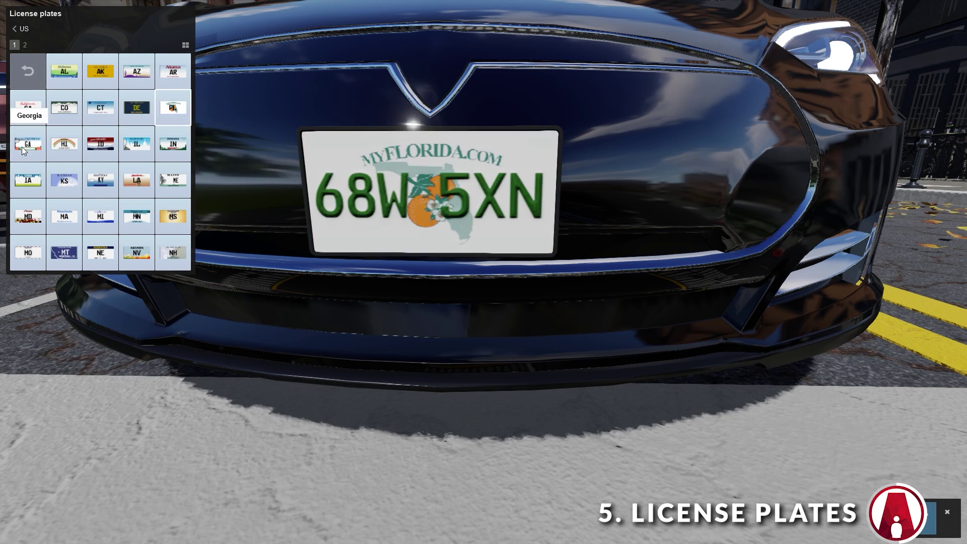
pyautogui.click(101, 143)
pyautogui.click(64, 180)
pyautogui.click(173, 179)
pyautogui.click(137, 216)
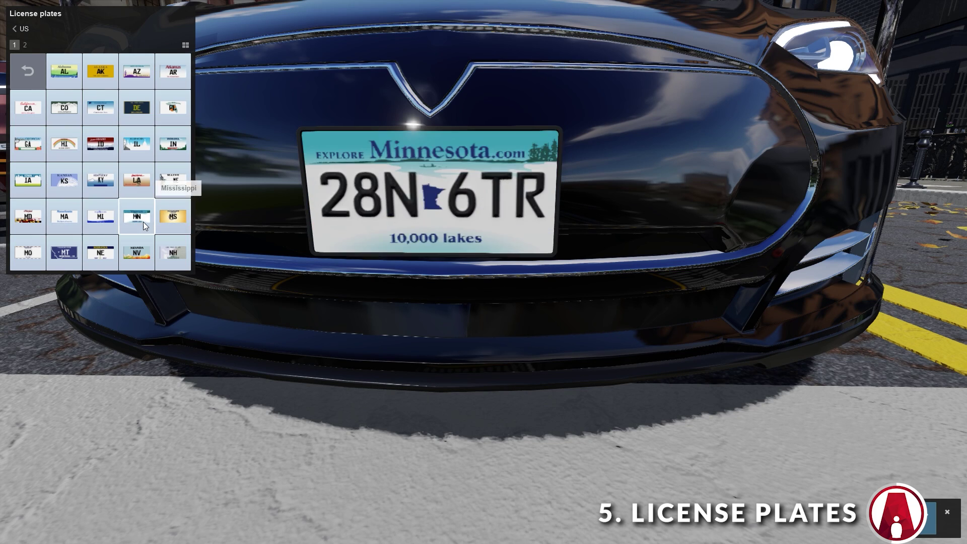
pyautogui.click(101, 253)
pyautogui.click(173, 252)
# On page two, try New York, Ohio, Rhode Island, Texas, Utah, Virginia, Wyoming, then apply California.
pyautogui.click(24, 45)
pyautogui.click(101, 71)
pyautogui.click(28, 107)
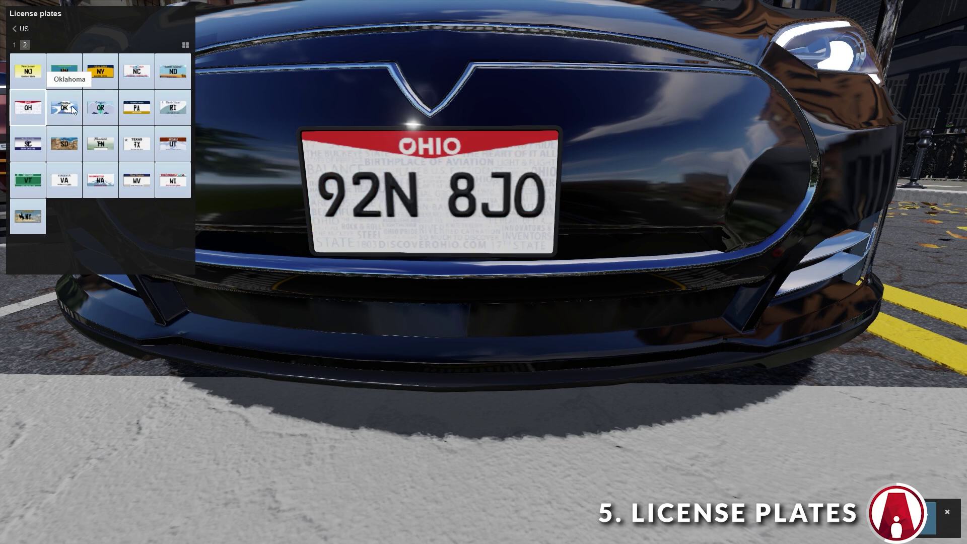
pyautogui.click(173, 107)
pyautogui.click(136, 144)
pyautogui.click(176, 146)
pyautogui.click(64, 180)
pyautogui.click(28, 218)
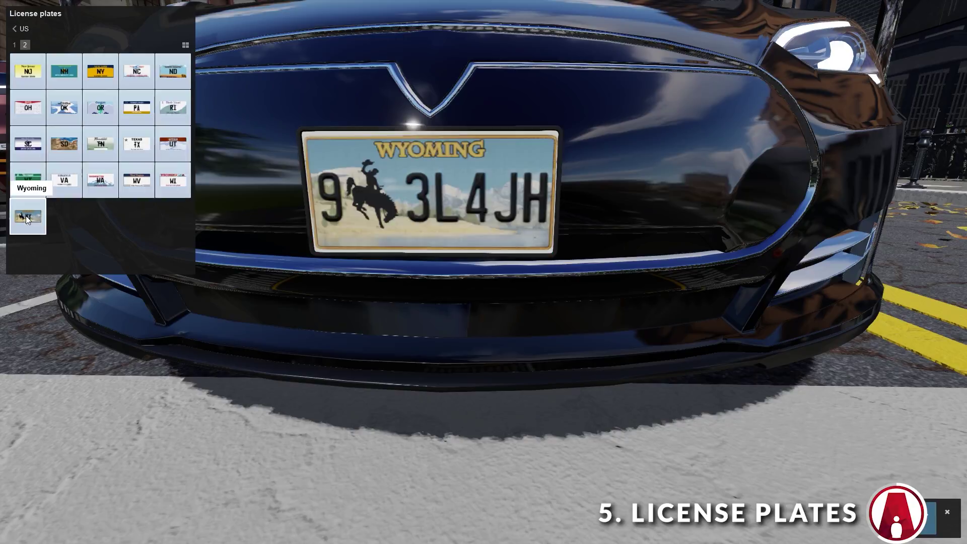
pyautogui.click(100, 71)
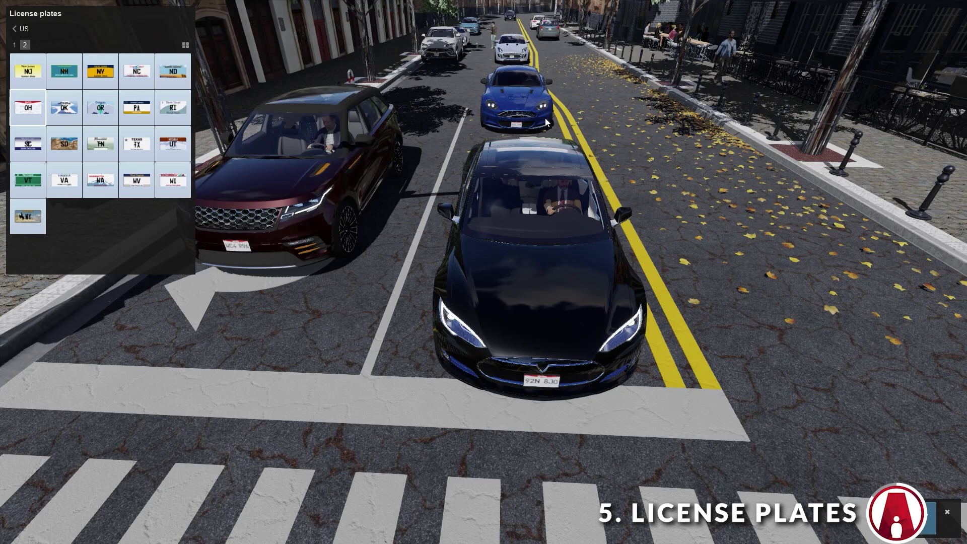
pyautogui.click(27, 115)
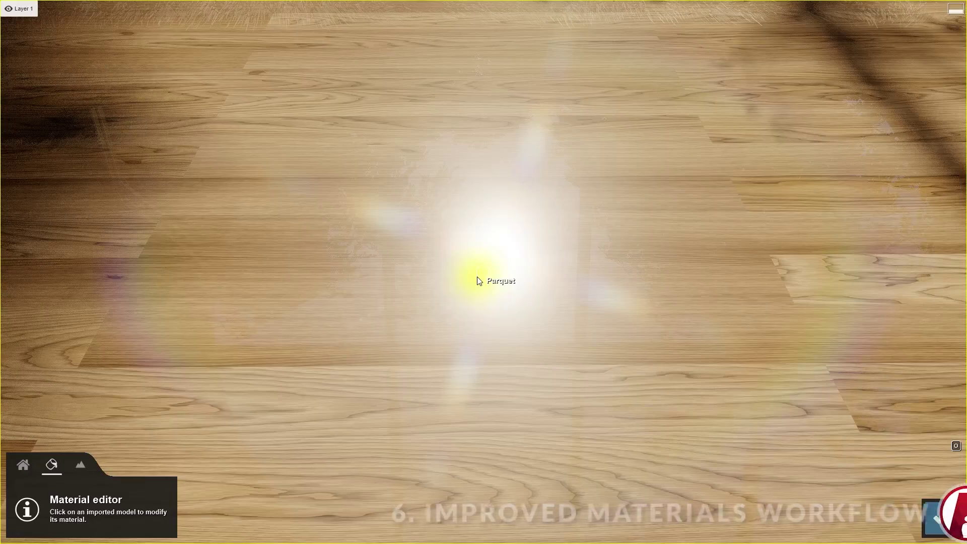
# Give Parquet the WoodFlooring_NRM relief map and WoodFlooring_DISP displacement map at strength 0.0.
pyautogui.click(448, 226)
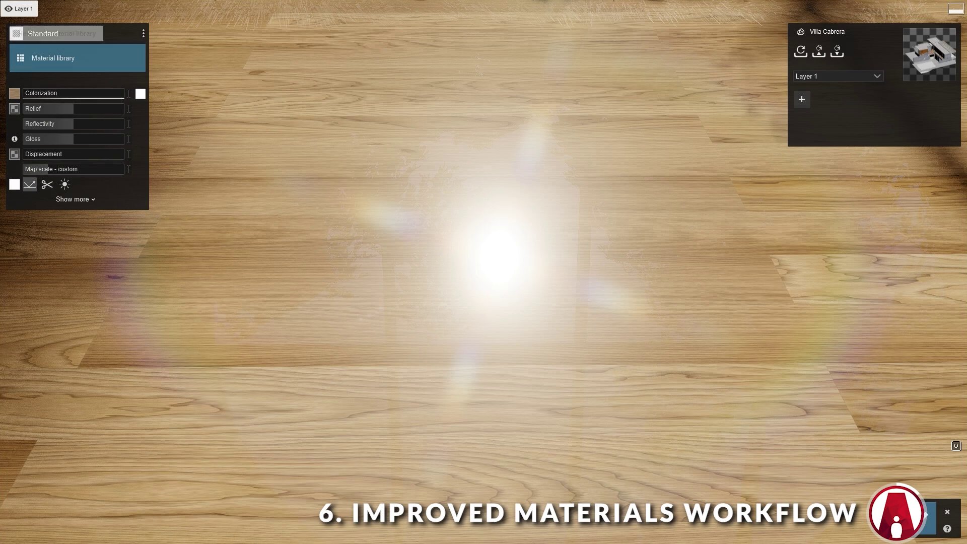
pyautogui.click(14, 109)
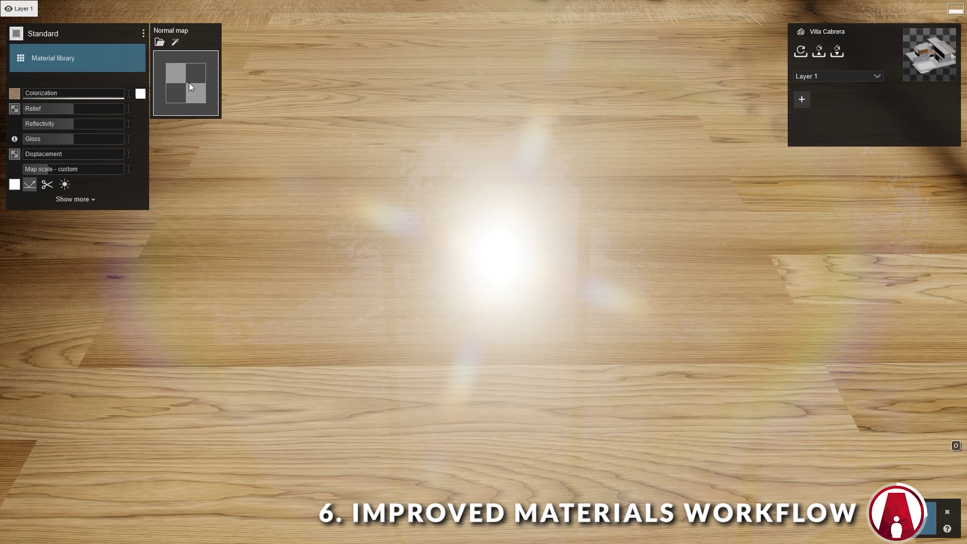
pyautogui.click(190, 86)
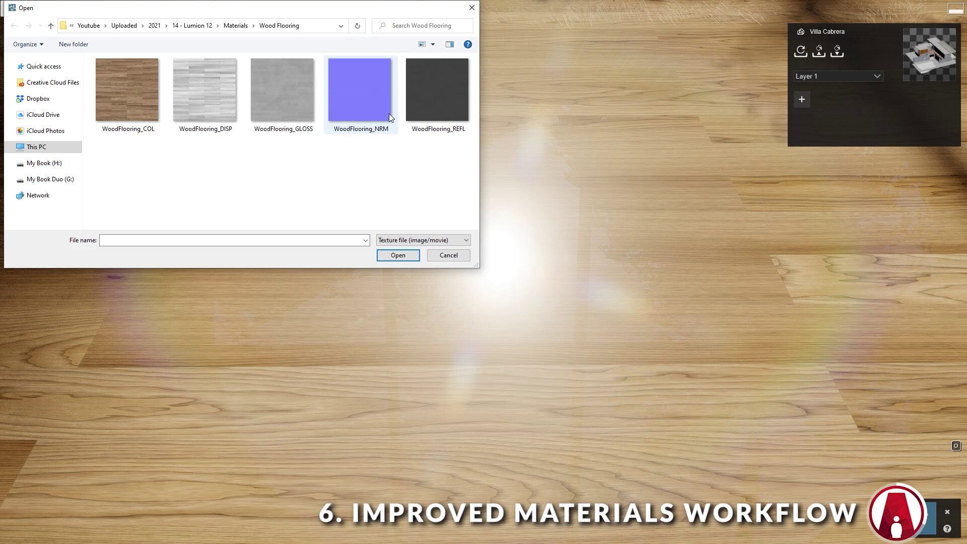
pyautogui.doubleClick(370, 83)
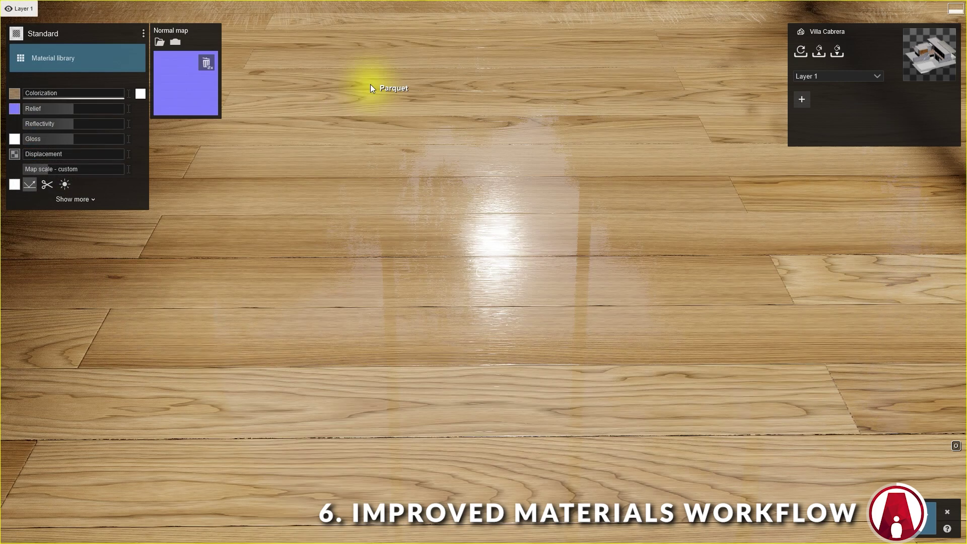
pyautogui.click(14, 155)
pyautogui.click(183, 92)
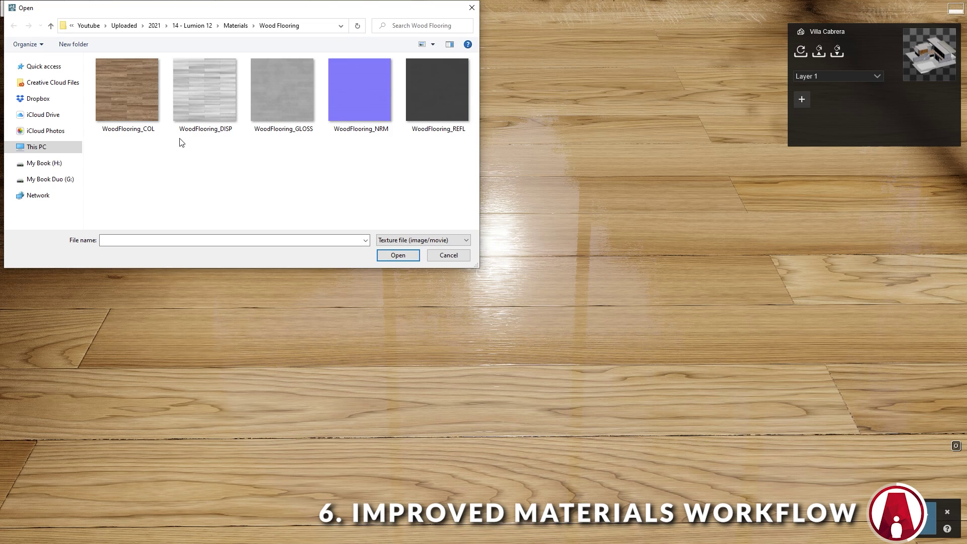
pyautogui.doubleClick(202, 87)
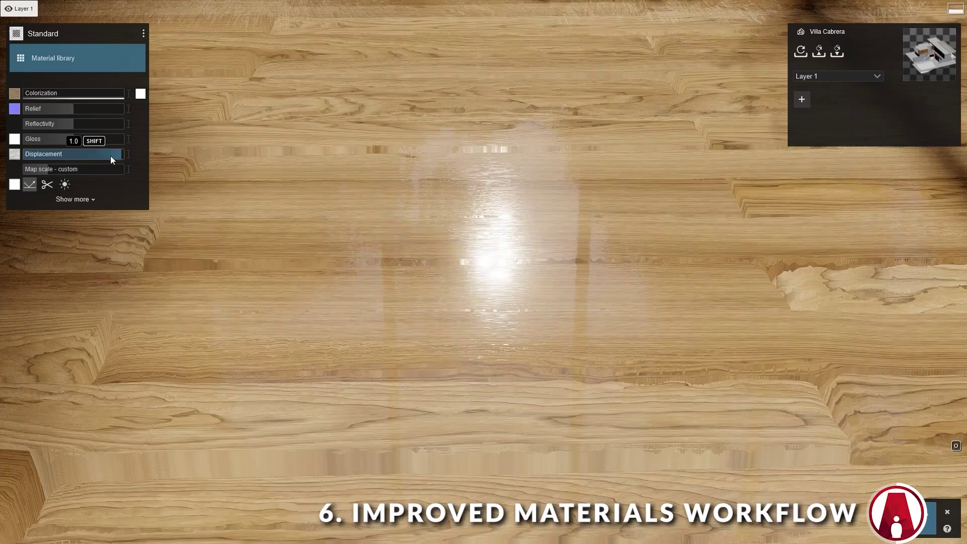
pyautogui.moveTo(110, 156); pyautogui.dragTo(25, 156)
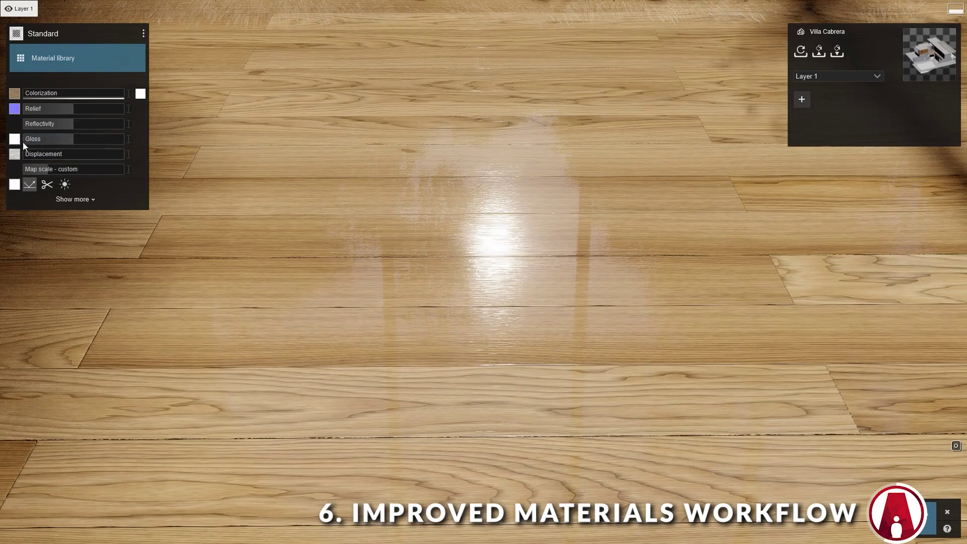
# Add the WoodFlooring_GLOSS map at 0.6 and the WoodFlooring_REFL reflectivity map.
pyautogui.click(17, 144)
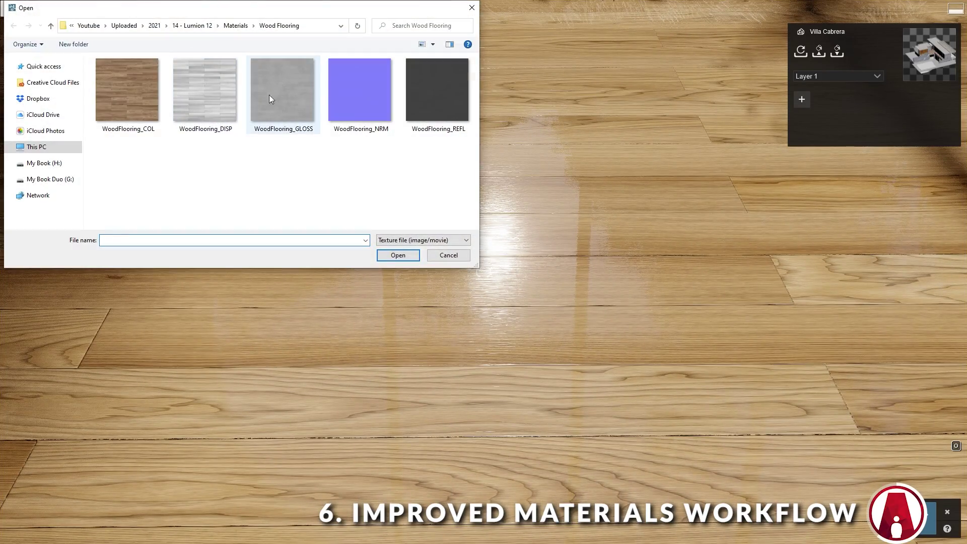
pyautogui.doubleClick(283, 98)
pyautogui.moveTo(120, 142); pyautogui.dragTo(74, 135)
pyautogui.click(14, 185)
pyautogui.click(205, 60)
pyautogui.click(424, 97)
pyautogui.doubleClick(424, 97)
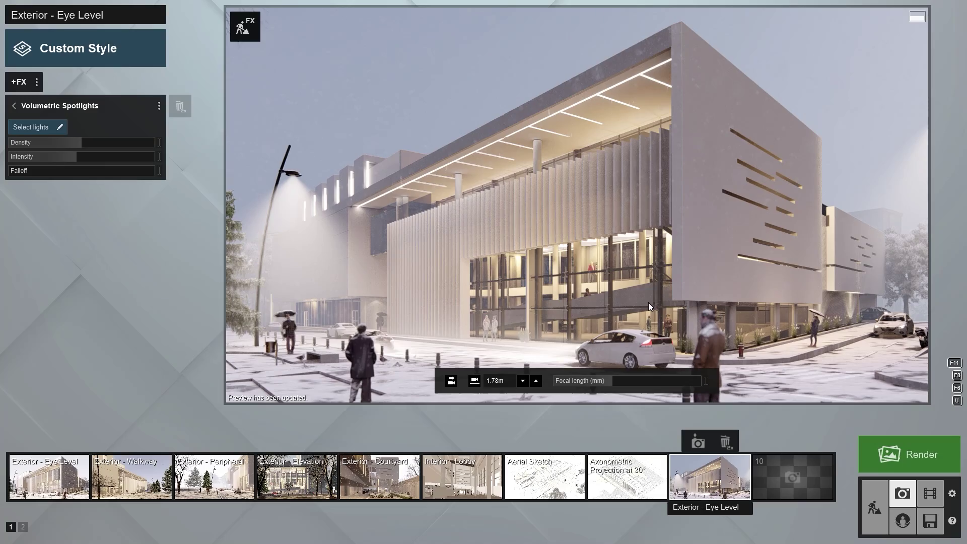
# Raise the volumetric spotlight density to 0.3 and restore Photo 9's saved camera view.
pyautogui.moveTo(75, 143); pyautogui.dragTo(120, 147)
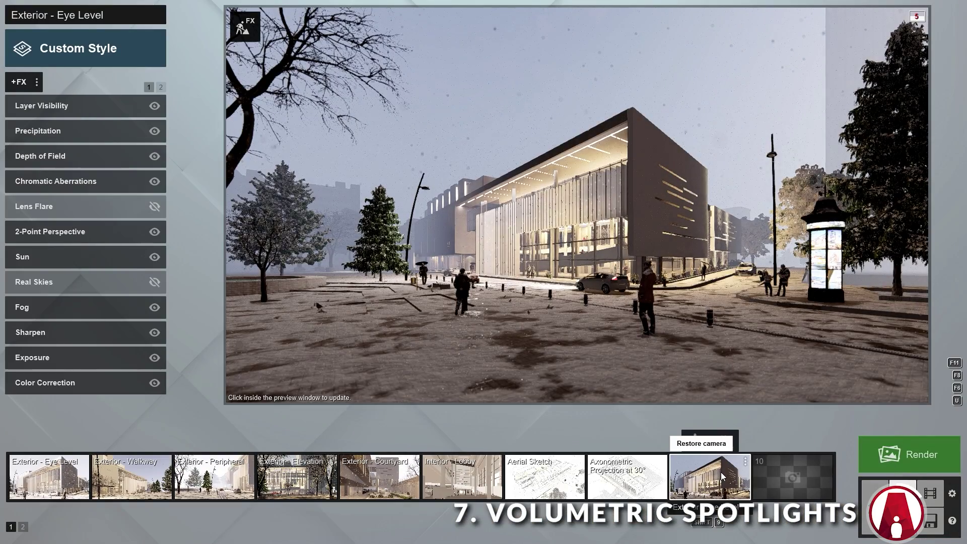
pyautogui.click(721, 472)
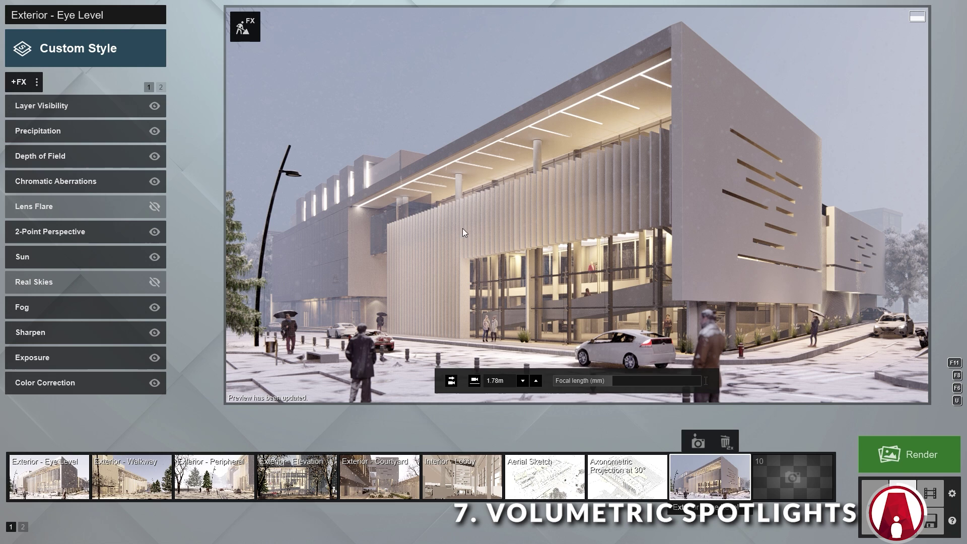
# Add the Lighting > Volumetric Spotlights effect to the Exterior - Eye Level photo.
pyautogui.click(21, 82)
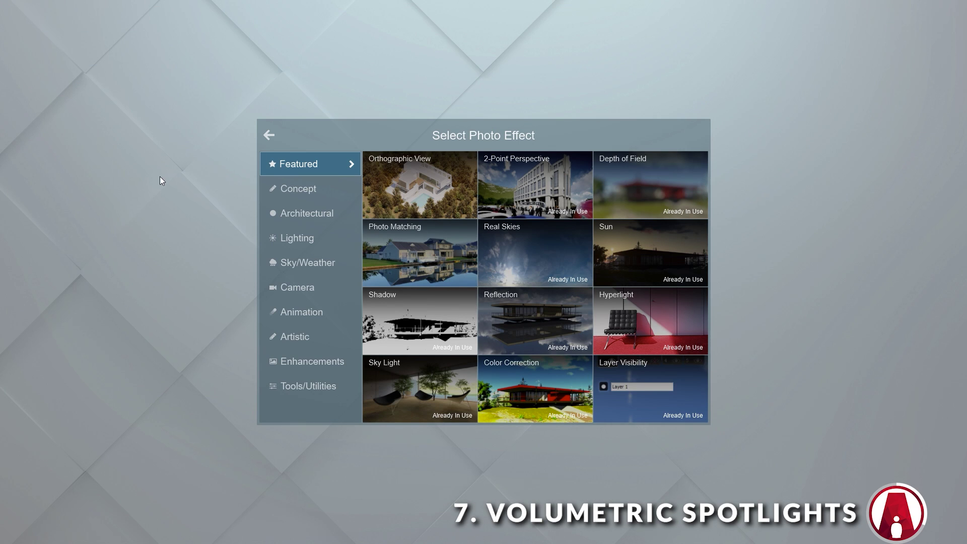
pyautogui.click(298, 237)
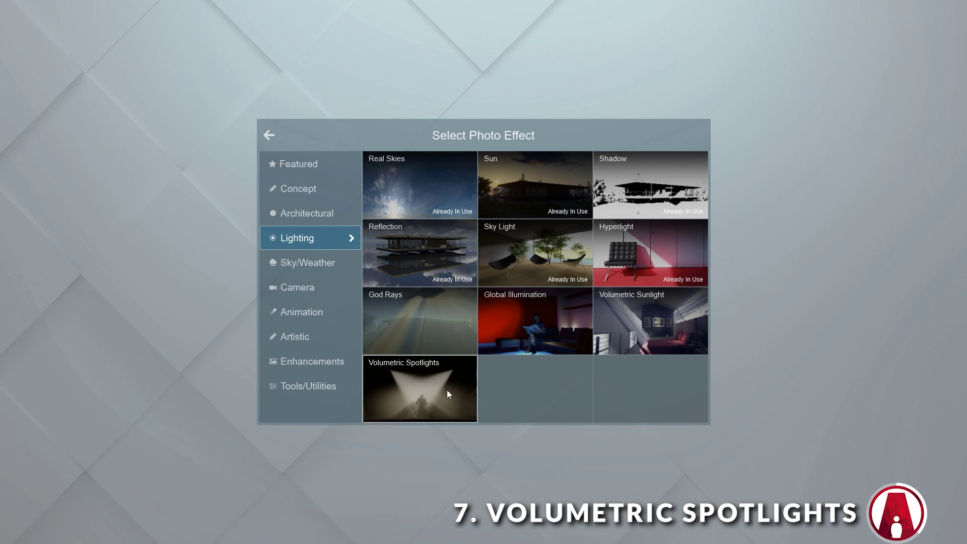
pyautogui.click(434, 390)
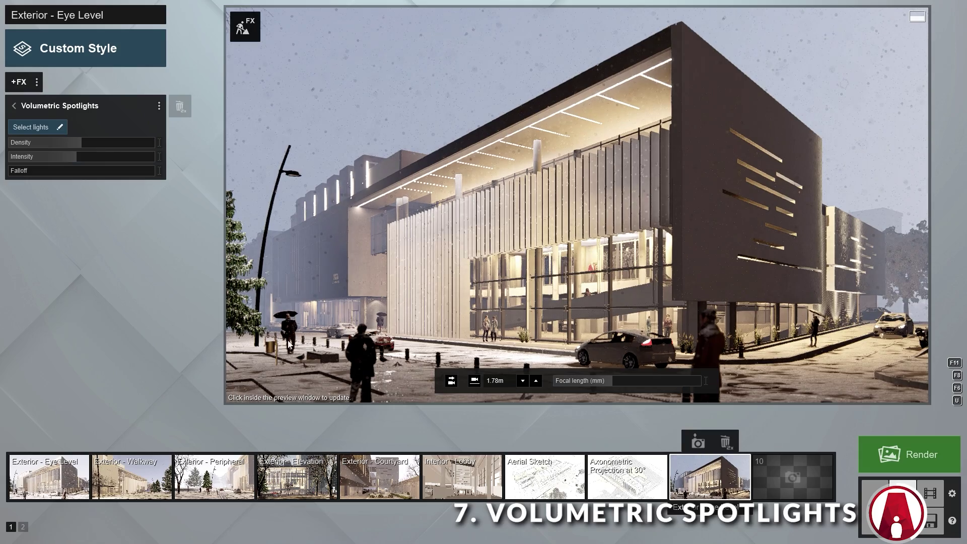
# Enable volumetric beams for the street lamp and the red and white cars' headlights.
pyautogui.click(56, 132)
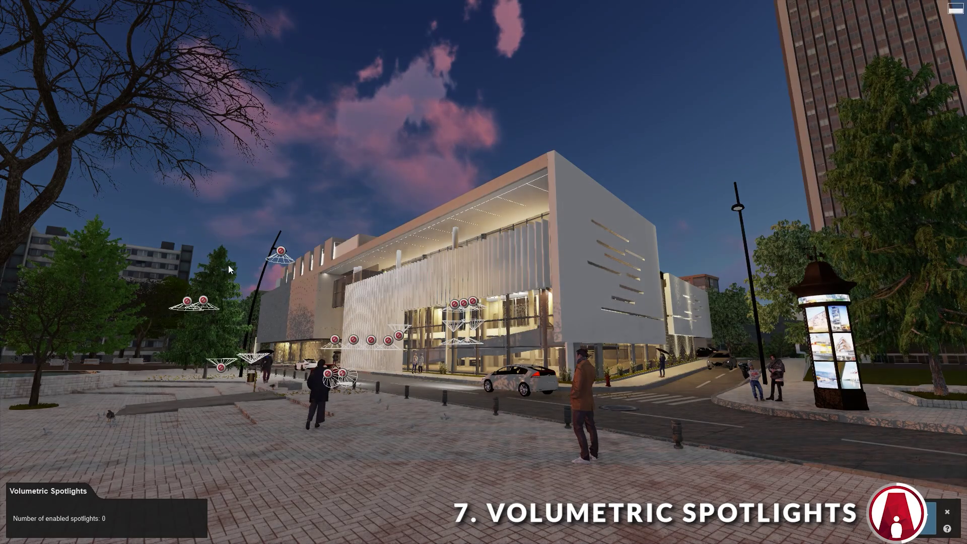
pyautogui.click(272, 257)
pyautogui.press('w')
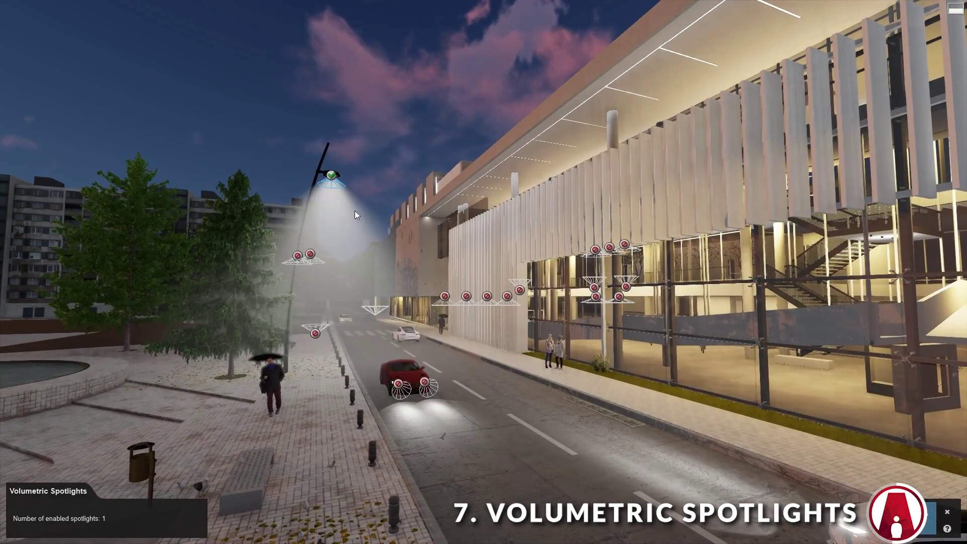
pyautogui.click(401, 390)
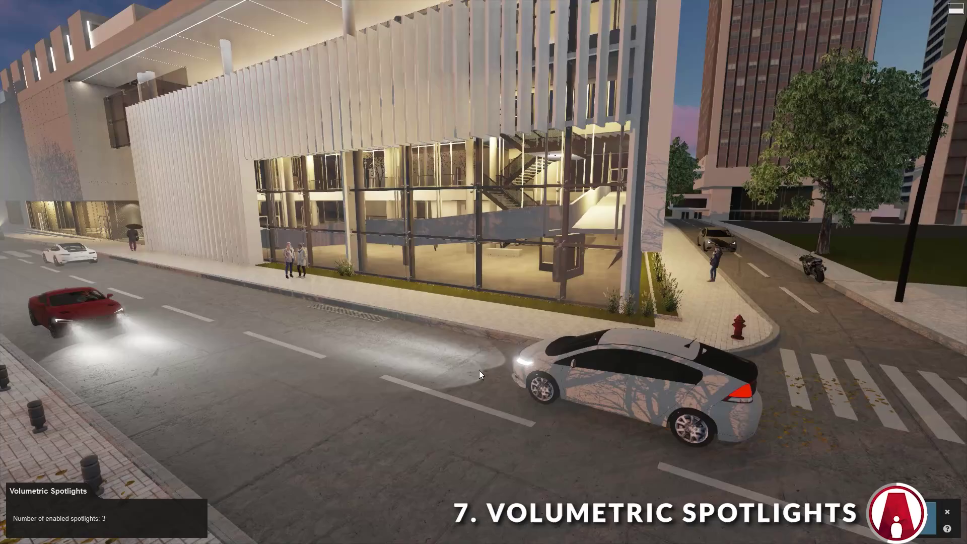
pyautogui.click(531, 341)
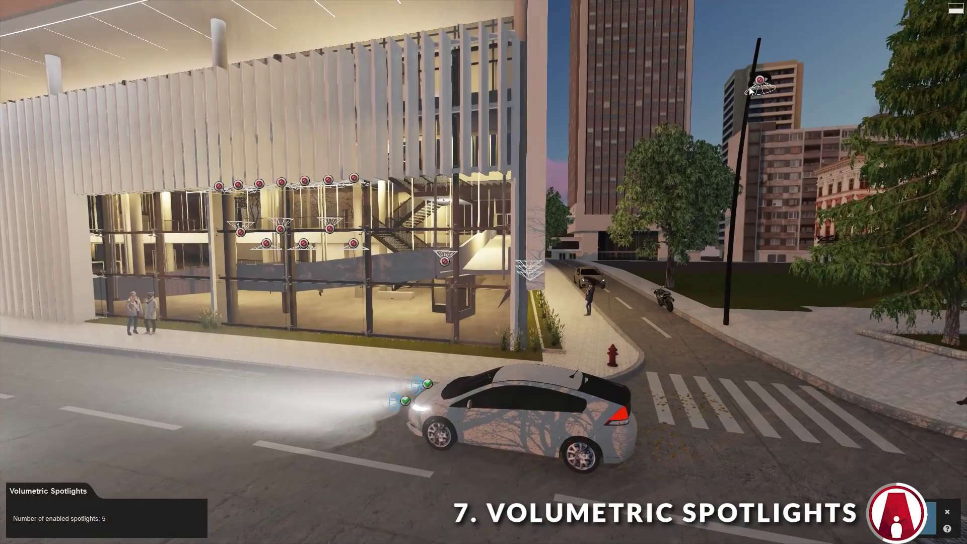
pyautogui.click(929, 518)
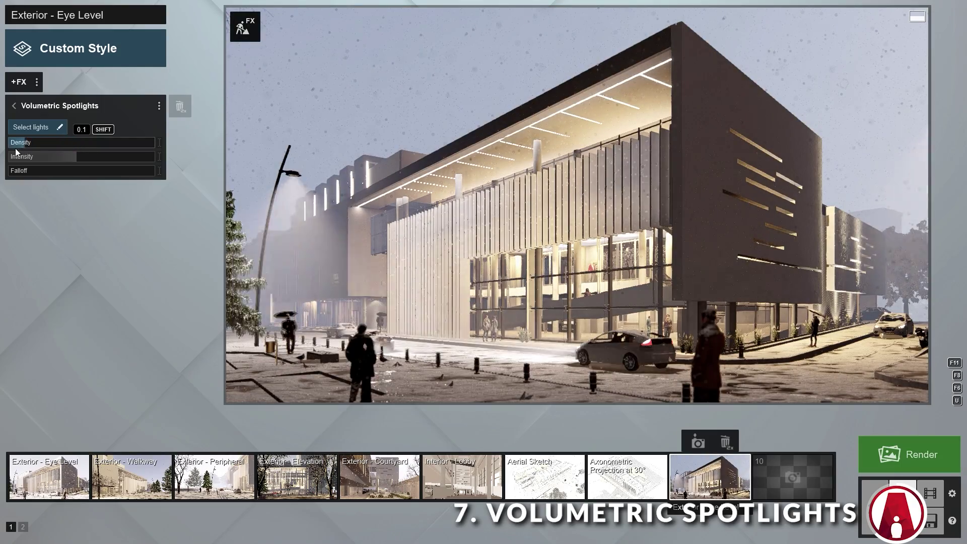
# Increase the volumetric spotlight density and set its intensity to 0.2.
pyautogui.moveTo(32, 143); pyautogui.dragTo(53, 161)
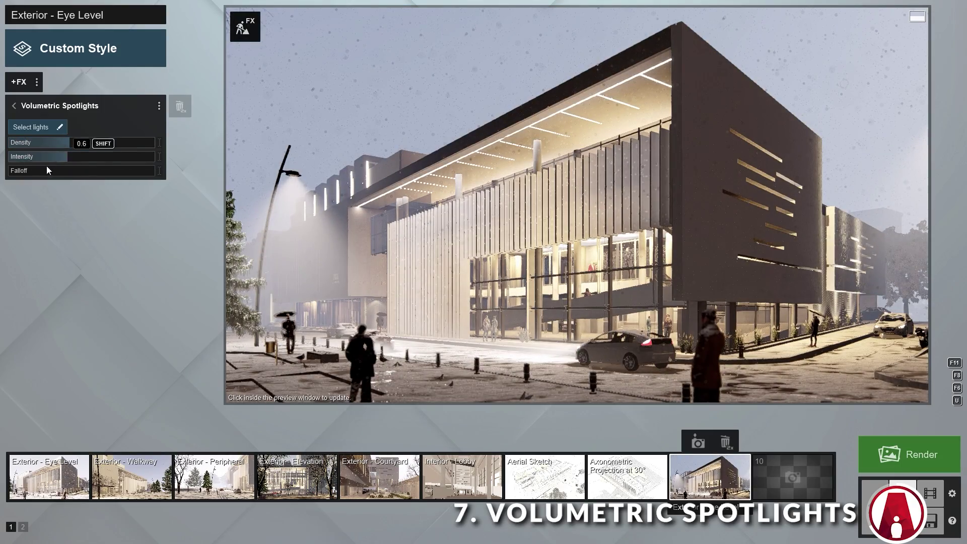
pyautogui.click(50, 161)
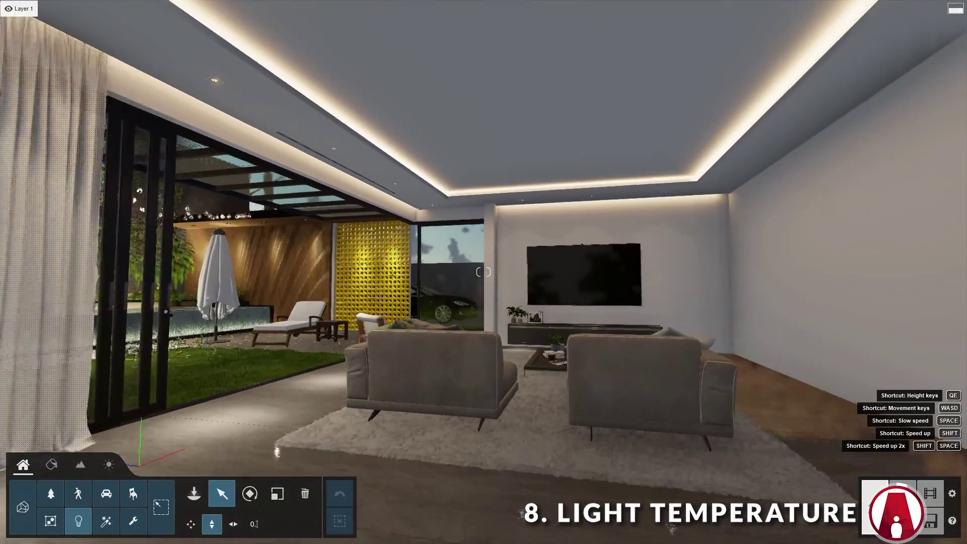
# Box-select all 36 lights and try pale peach and yellow light colours.
pyautogui.press('s')
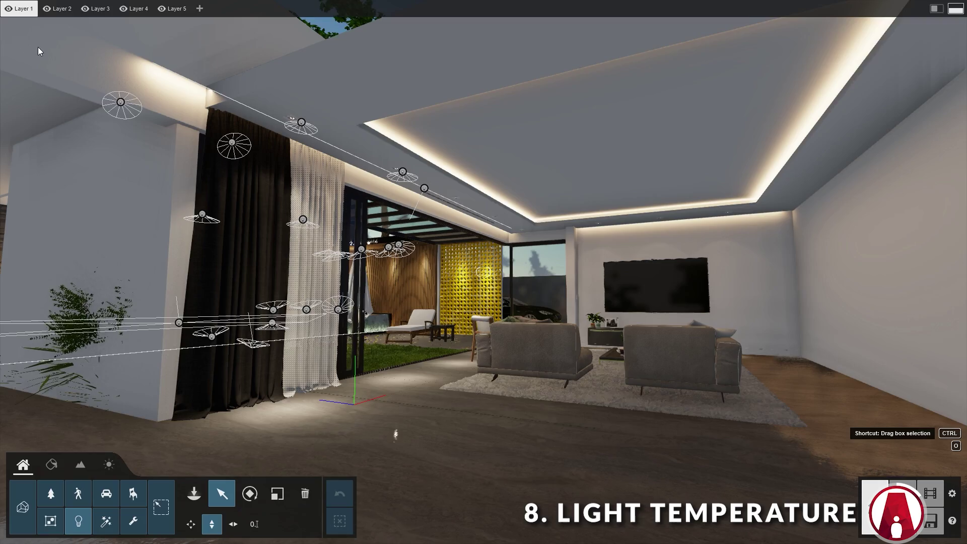
pyautogui.keyDown('ctrl'); pyautogui.moveTo(39, 47); pyautogui.dragTo(887, 424); pyautogui.keyUp('ctrl')
pyautogui.press('w')
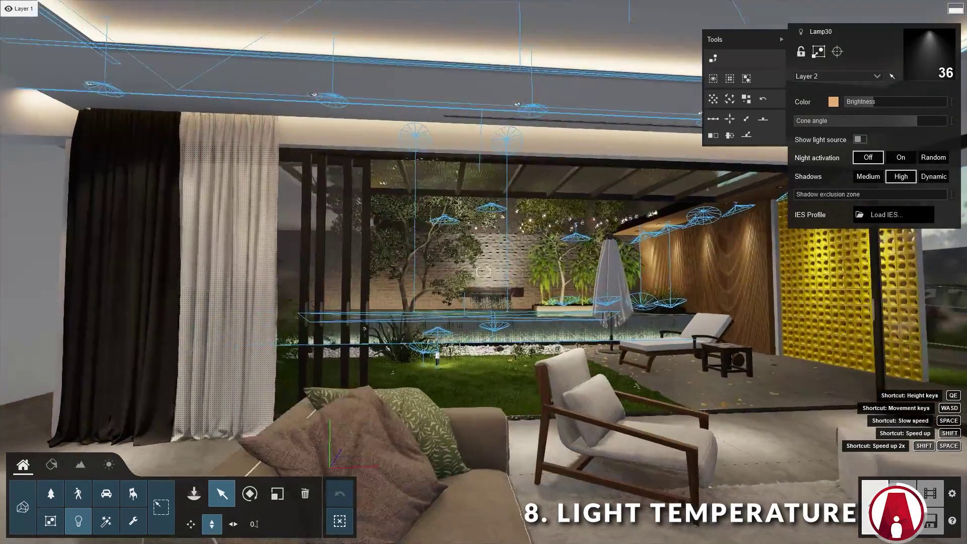
pyautogui.press('d')
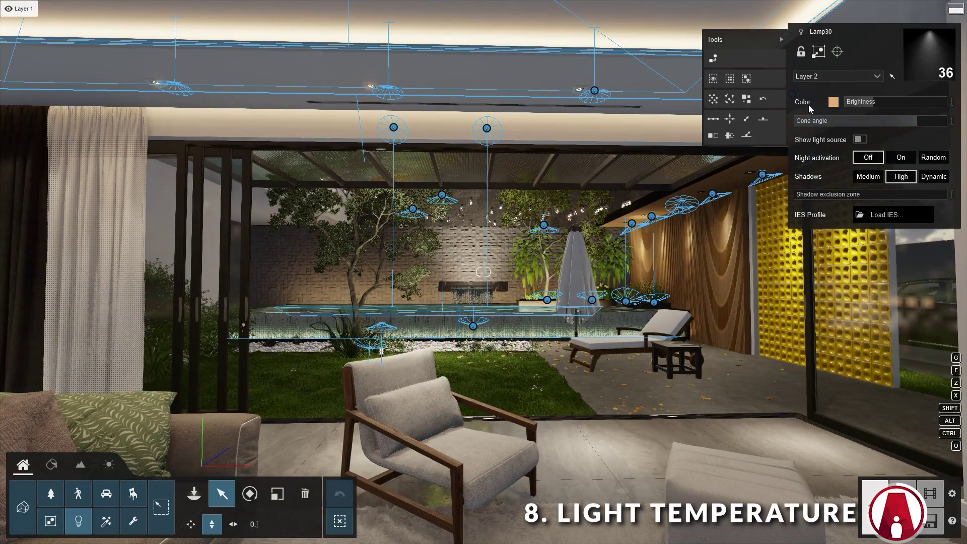
pyautogui.click(833, 102)
pyautogui.click(632, 140)
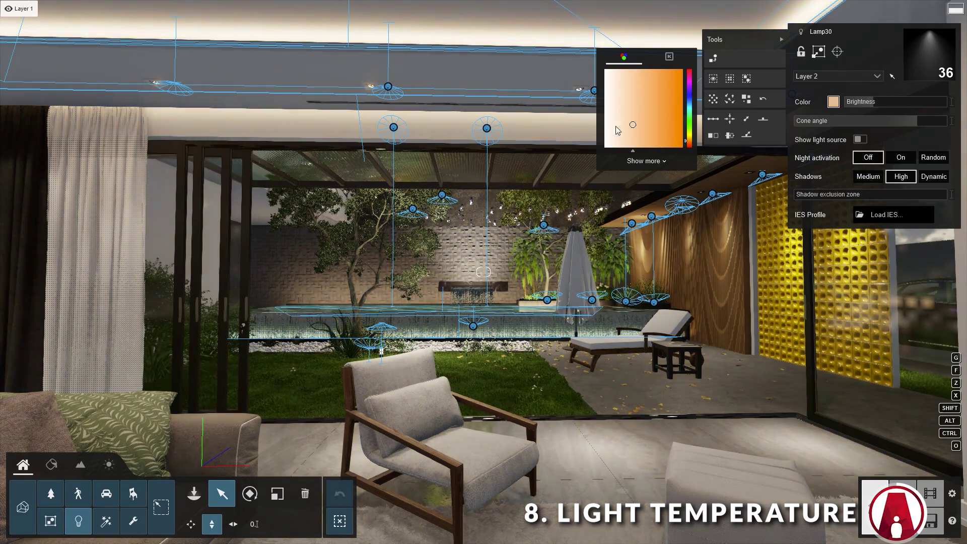
pyautogui.moveTo(689, 142)
pyautogui.mouseDown()
pyautogui.moveTo(689, 86)
pyautogui.moveTo(654, 141)
pyautogui.mouseUp()
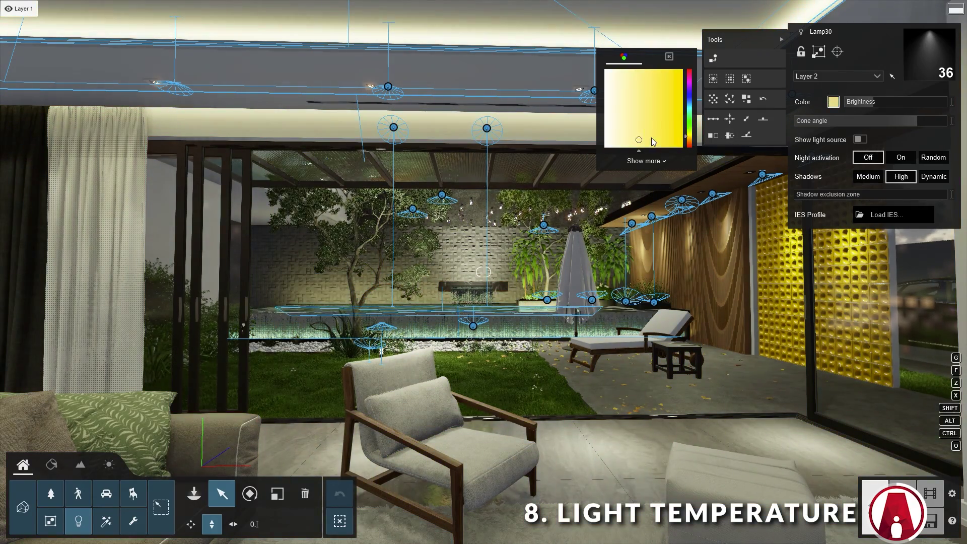
# Try Kelvin presets from 1000 K to 8200 K, then set the lights to 4500 K.
pyautogui.click(669, 58)
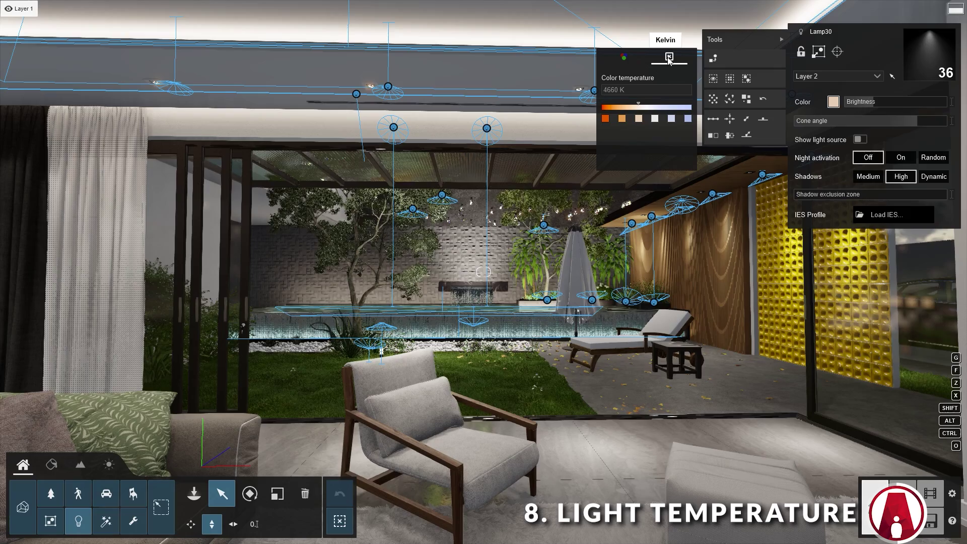
pyautogui.click(606, 119)
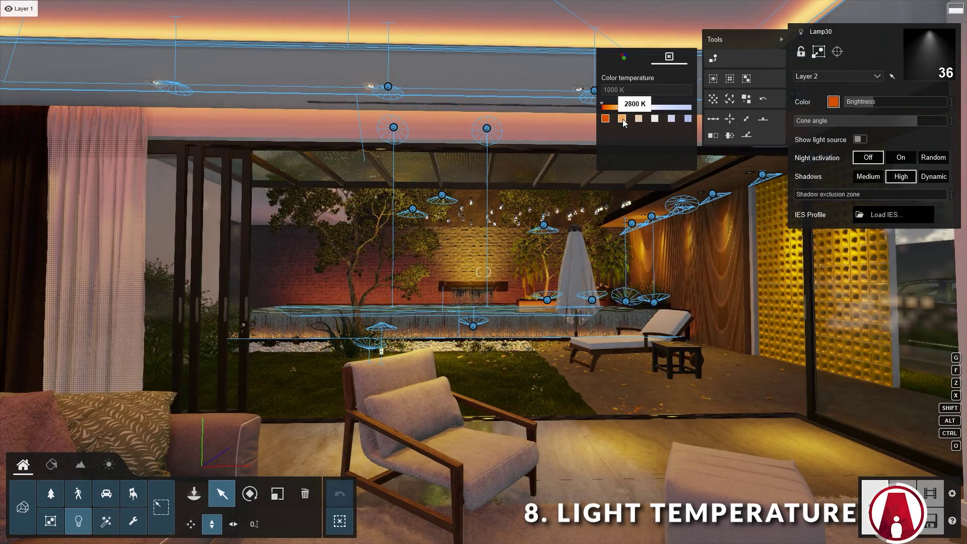
pyautogui.click(623, 119)
pyautogui.click(639, 119)
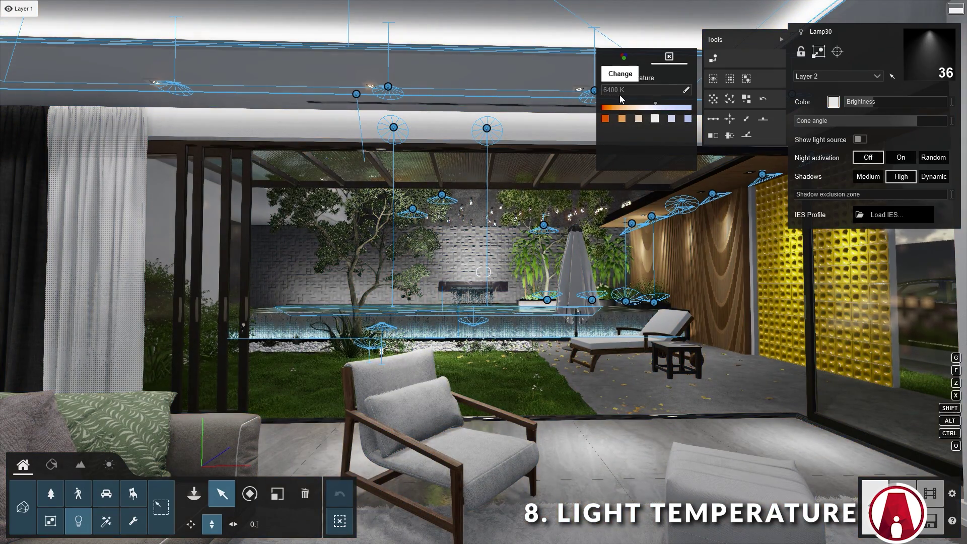
pyautogui.click(670, 119)
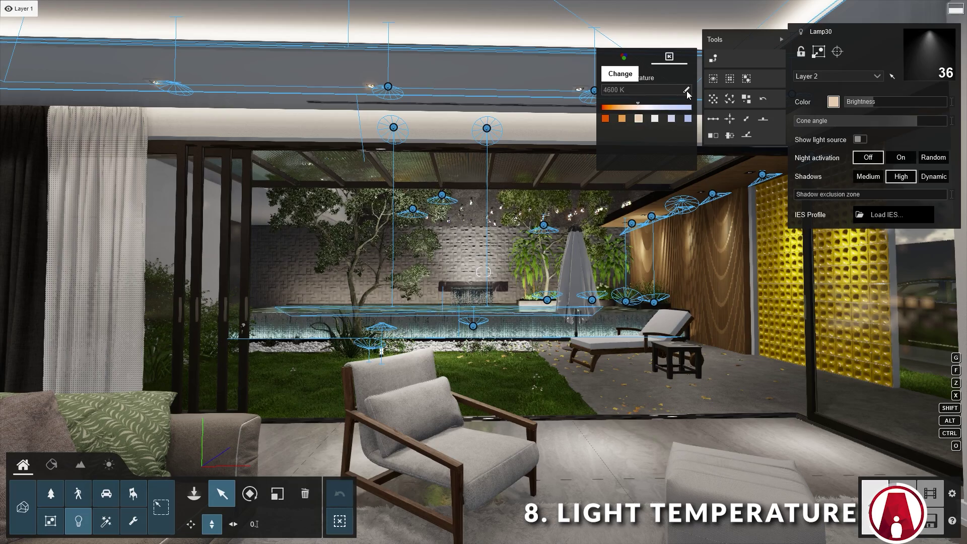
pyautogui.write('2000')
pyautogui.press('Return')
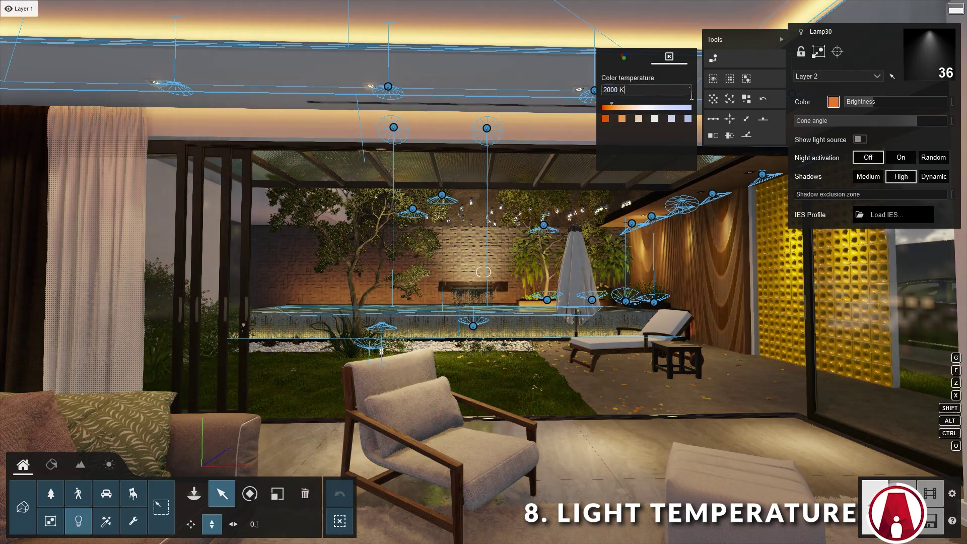
pyautogui.write('4500')
pyautogui.press('Return')
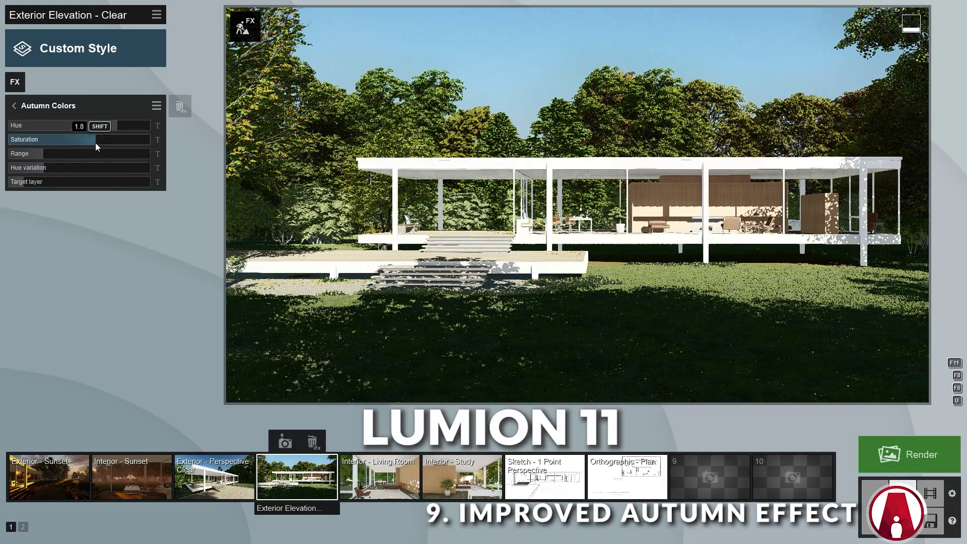
# Raise the Autumn Colors saturation and range and lower the hue to 1.6 so the trees turn orange.
pyautogui.moveTo(95, 143); pyautogui.dragTo(137, 135)
pyautogui.moveTo(76, 160); pyautogui.dragTo(119, 131)
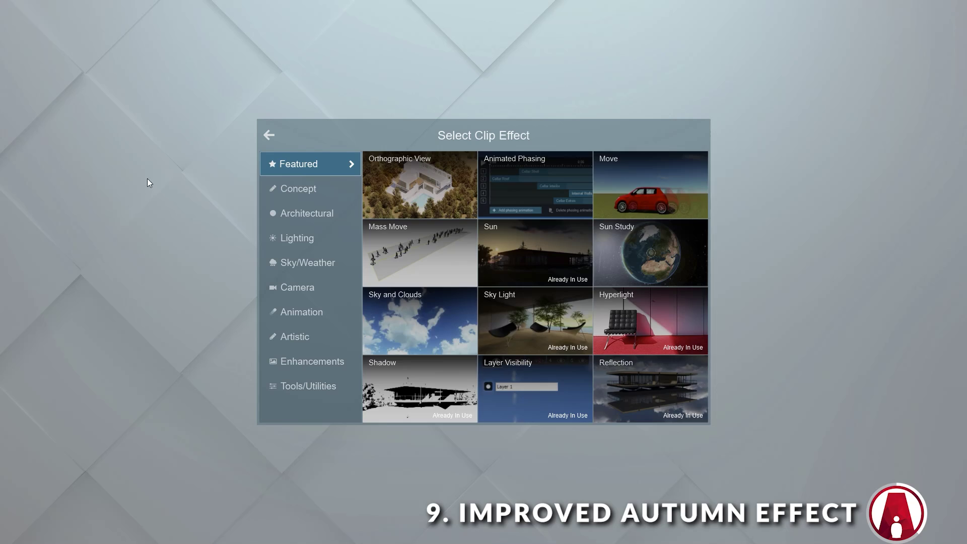
# Add Autumn Colors to the forest-house clip from Sky/Weather, adjust the sliders, and apply the orange preset.
pyautogui.click(310, 262)
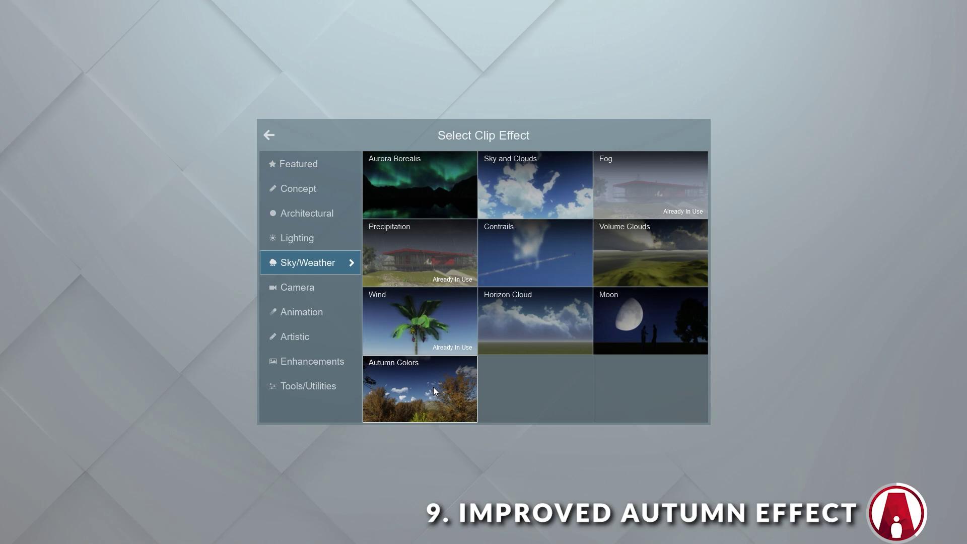
pyautogui.click(435, 391)
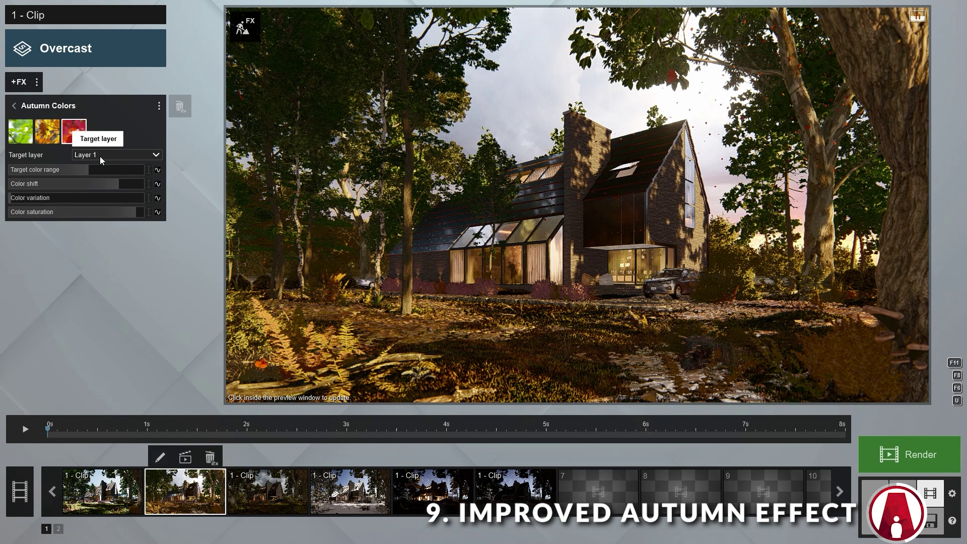
pyautogui.click(26, 136)
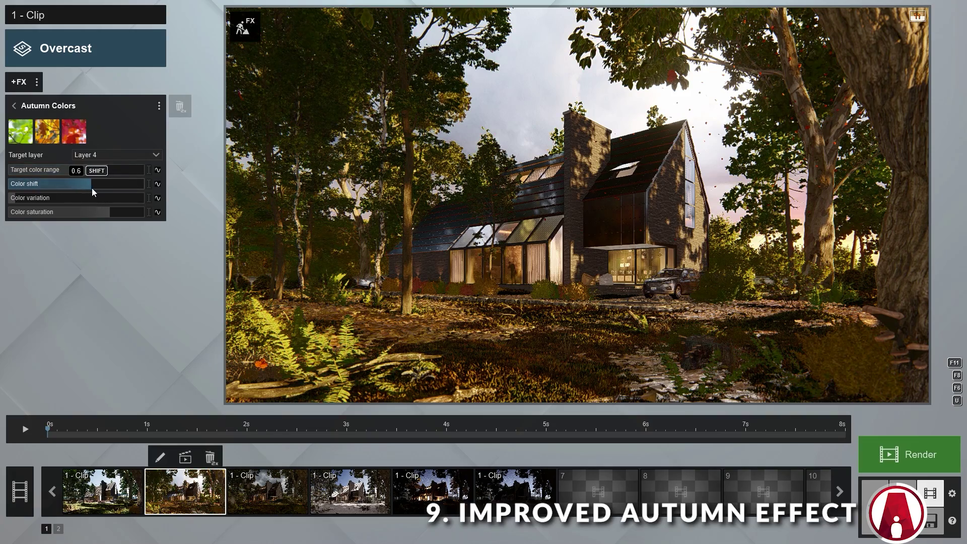
pyautogui.moveTo(25, 206); pyautogui.dragTo(93, 222)
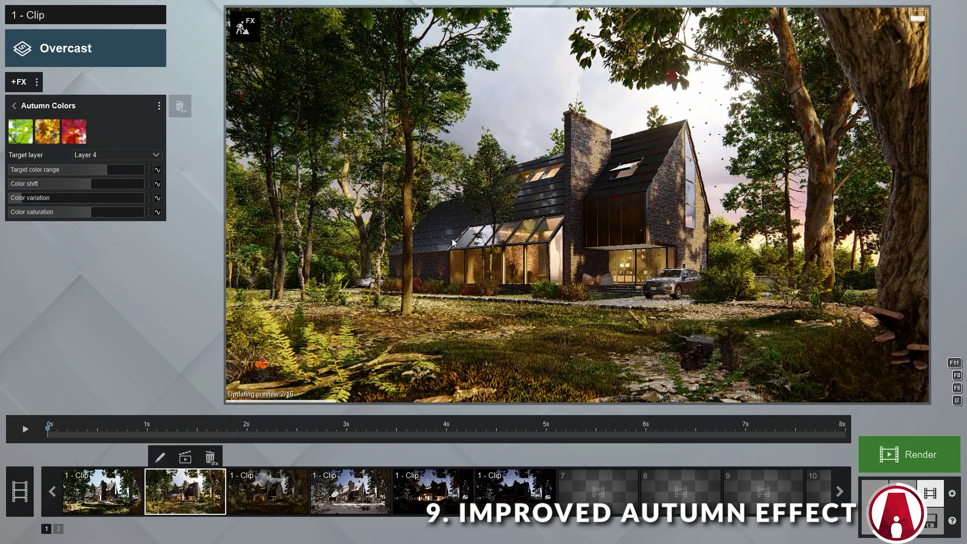
pyautogui.click(48, 134)
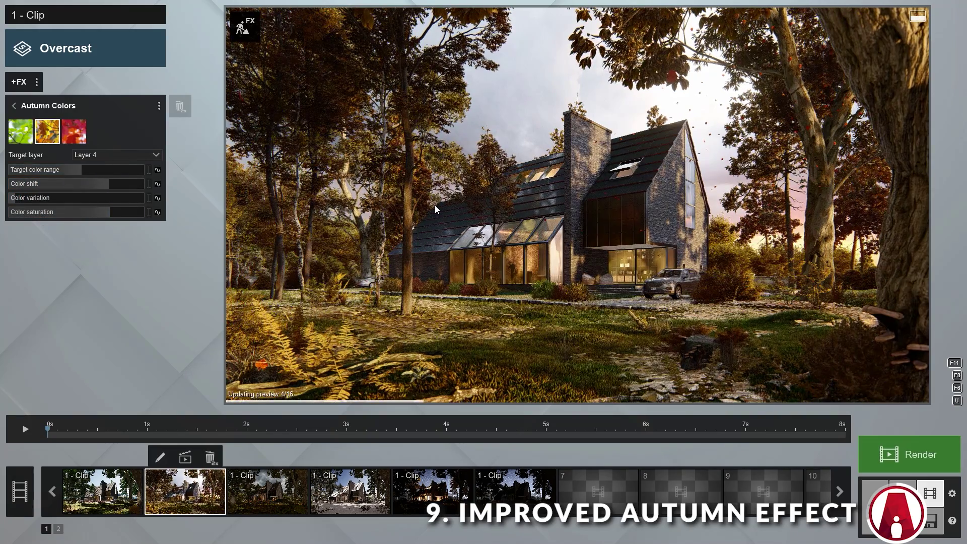